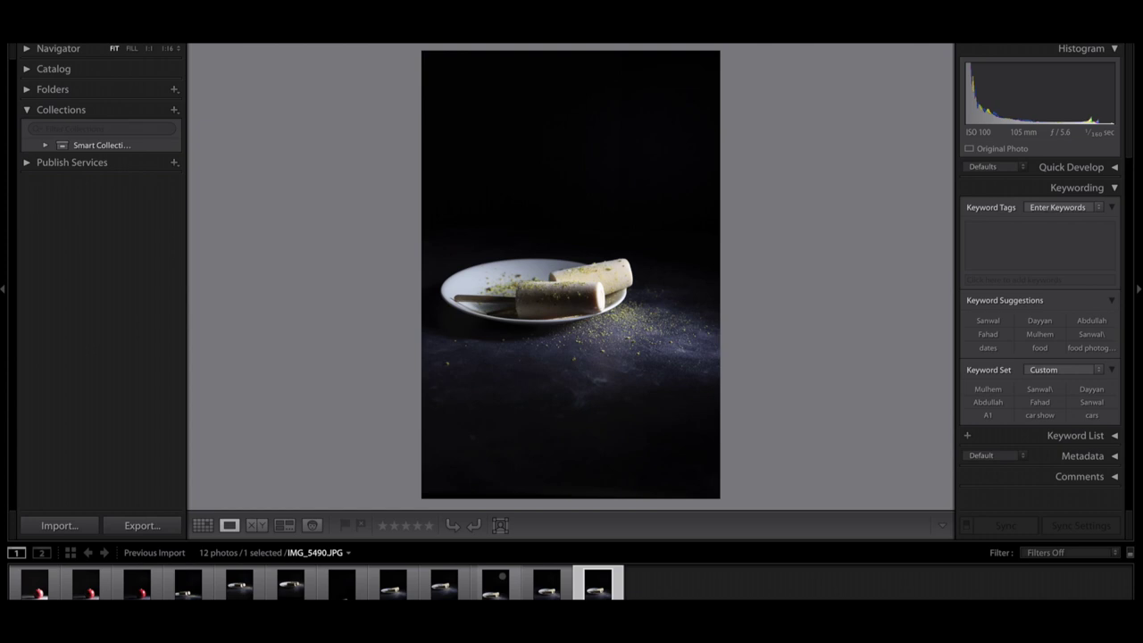
Step: Open IMG_5490.JPG in the Develop module and browse the Creative, Curve, Grain and Vignetting presets
key("d")
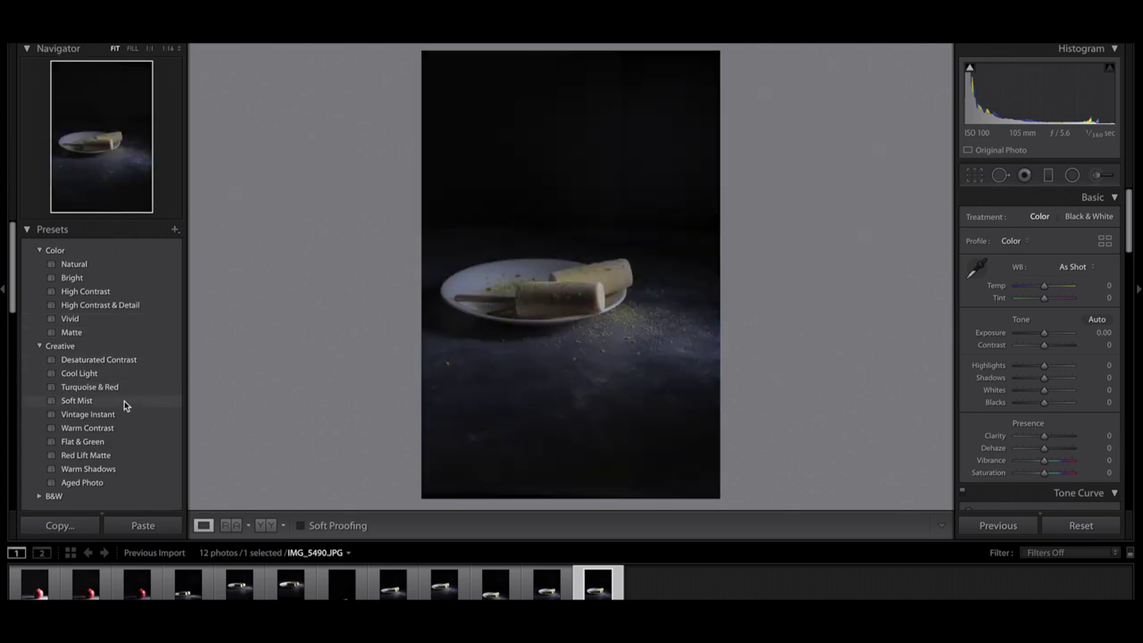
scroll(130, 447, "down", 3)
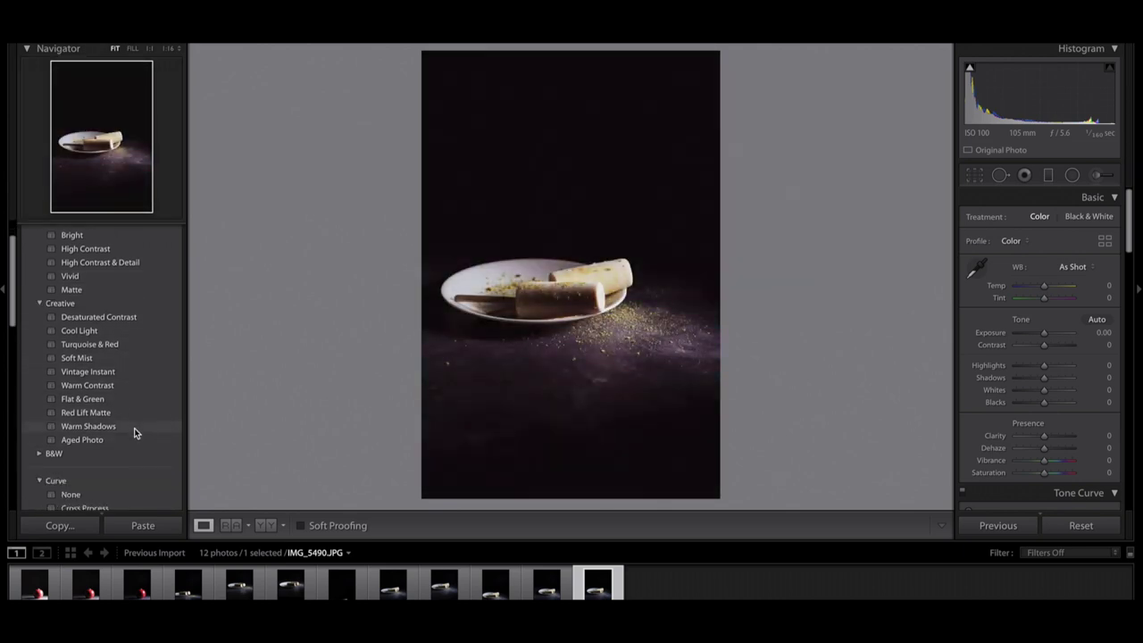
scroll(150, 476, "down", 3)
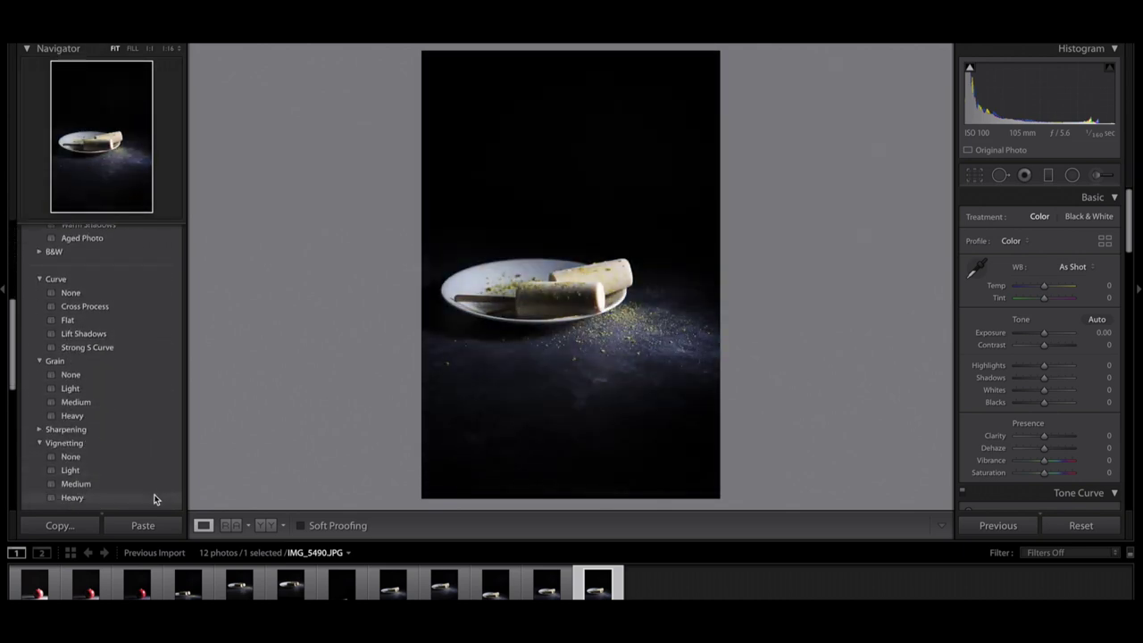
Step: Warm the white balance by setting Temp to +4 and check the popsicles up close
left_click(717, 225)
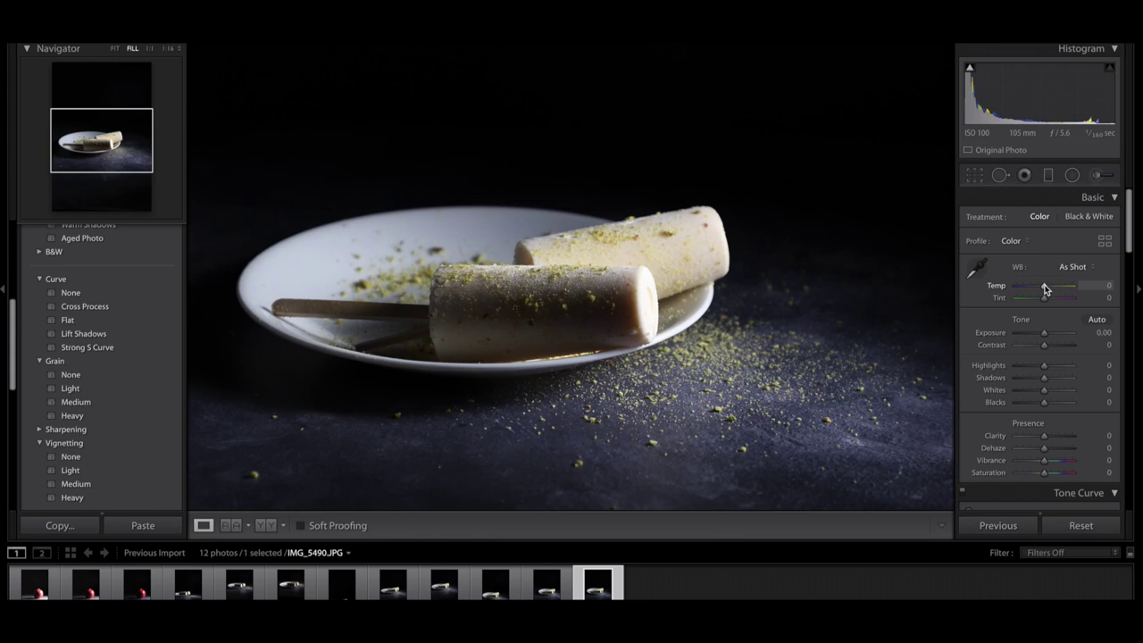
left_click_drag(1043, 286, 1048, 290)
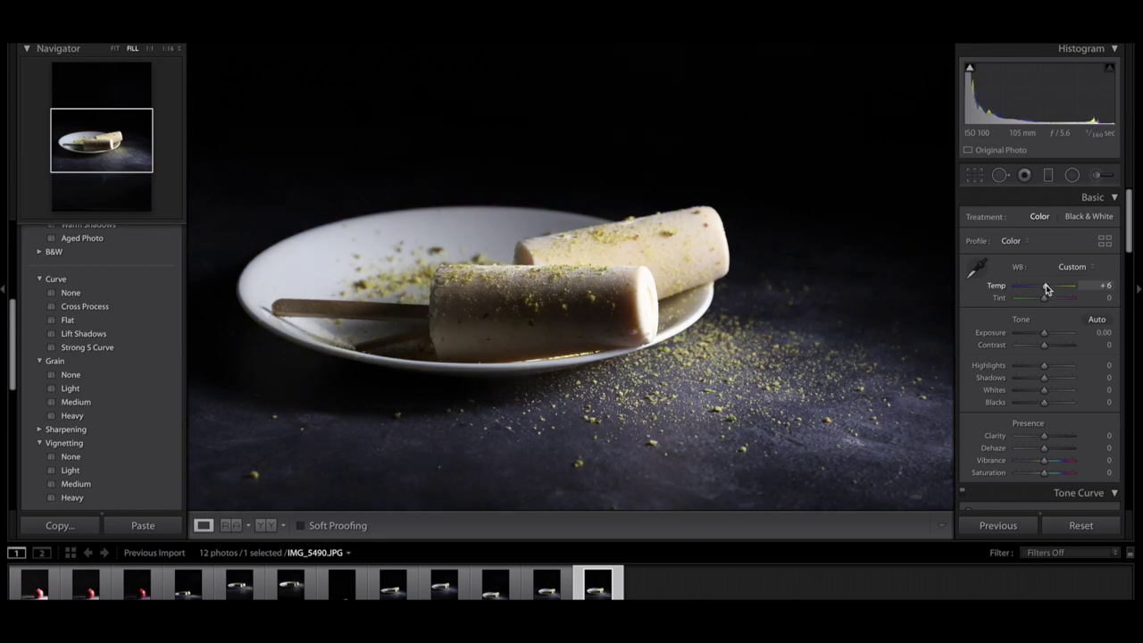
left_click(723, 290)
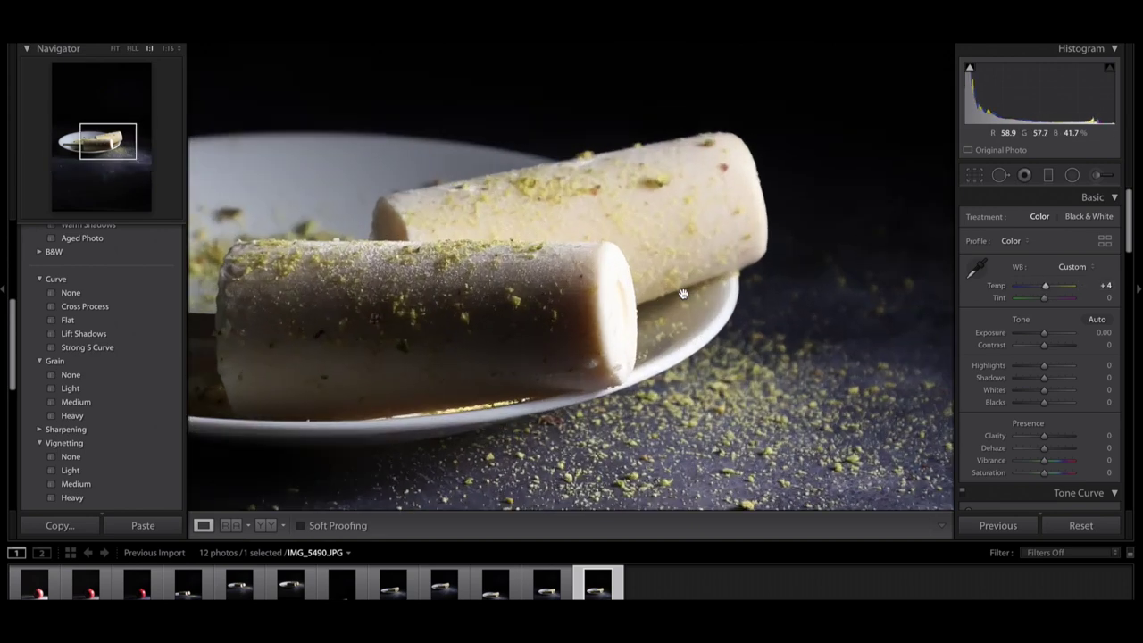
left_click(614, 294)
left_click(613, 293)
left_click(613, 294)
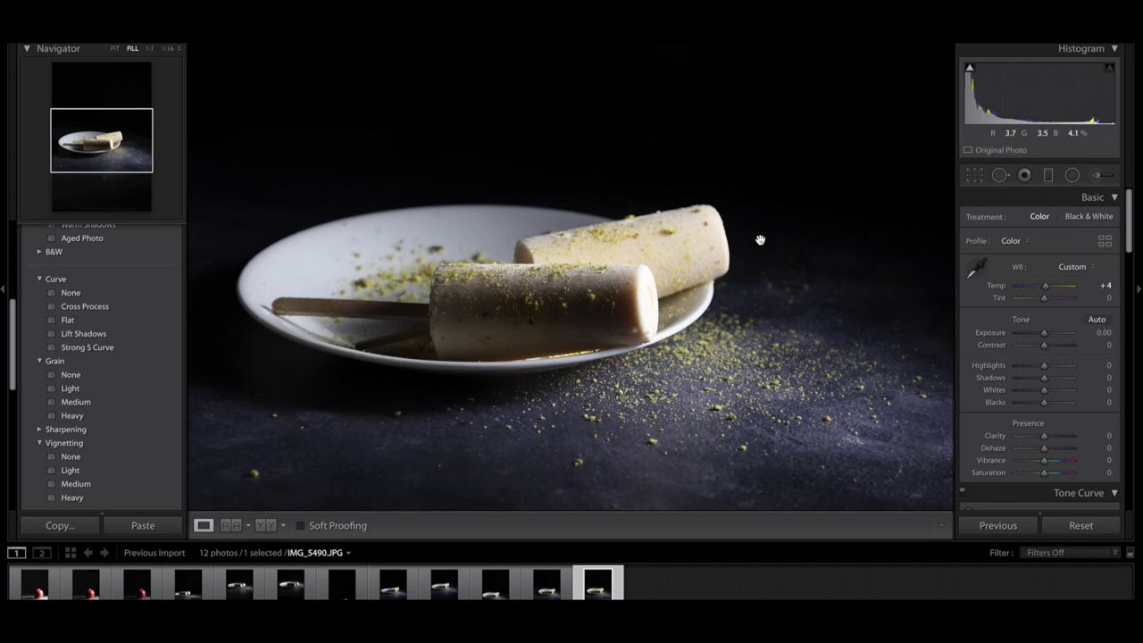
left_click(701, 239)
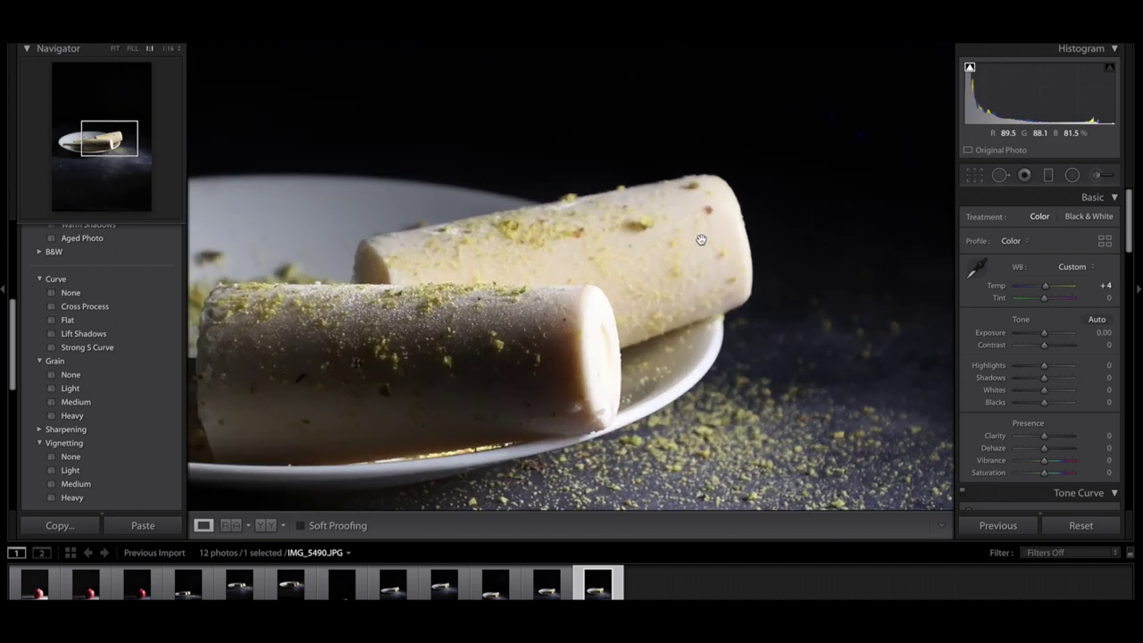
Step: Crop the photo to a 1 x 1 square at full width, placing the plate slightly lower in the frame
left_click(114, 48)
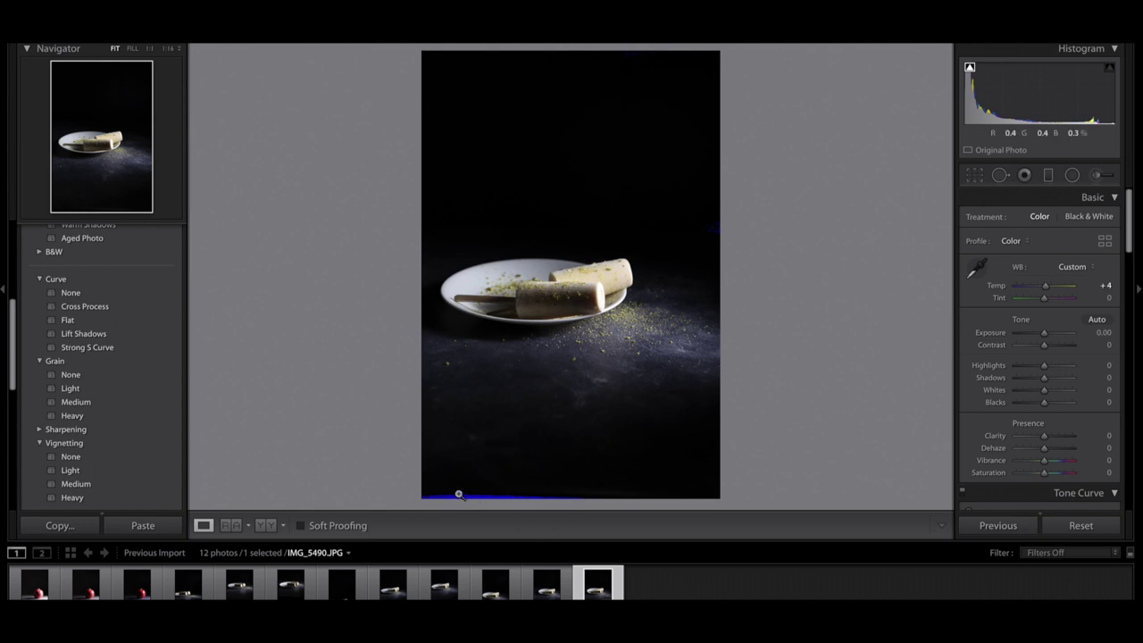
left_click(974, 175)
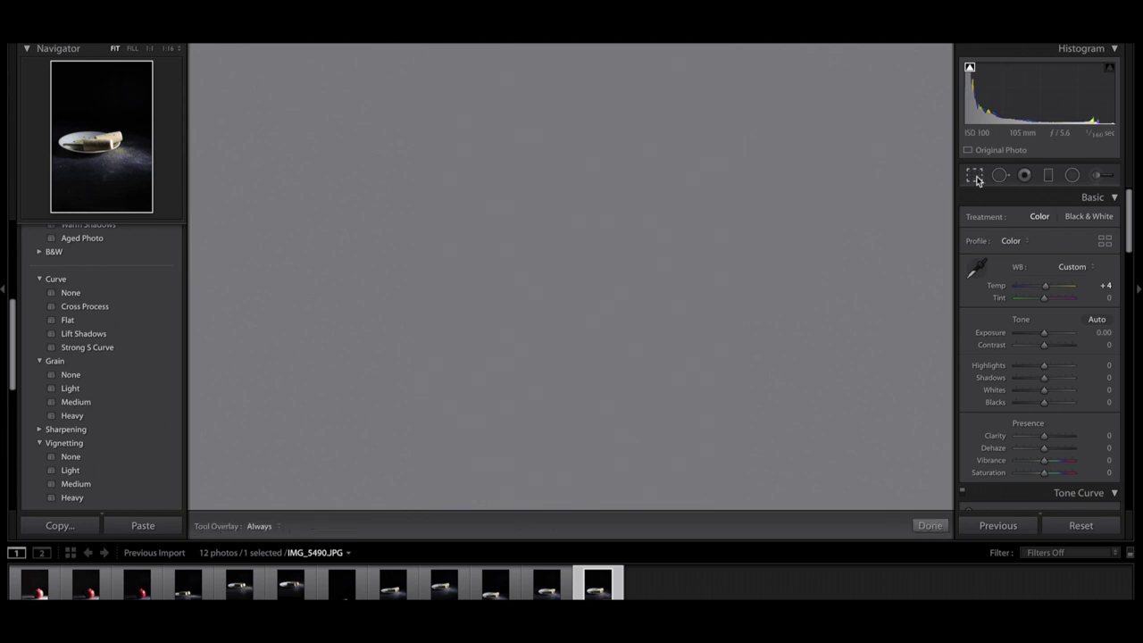
left_click(1074, 223)
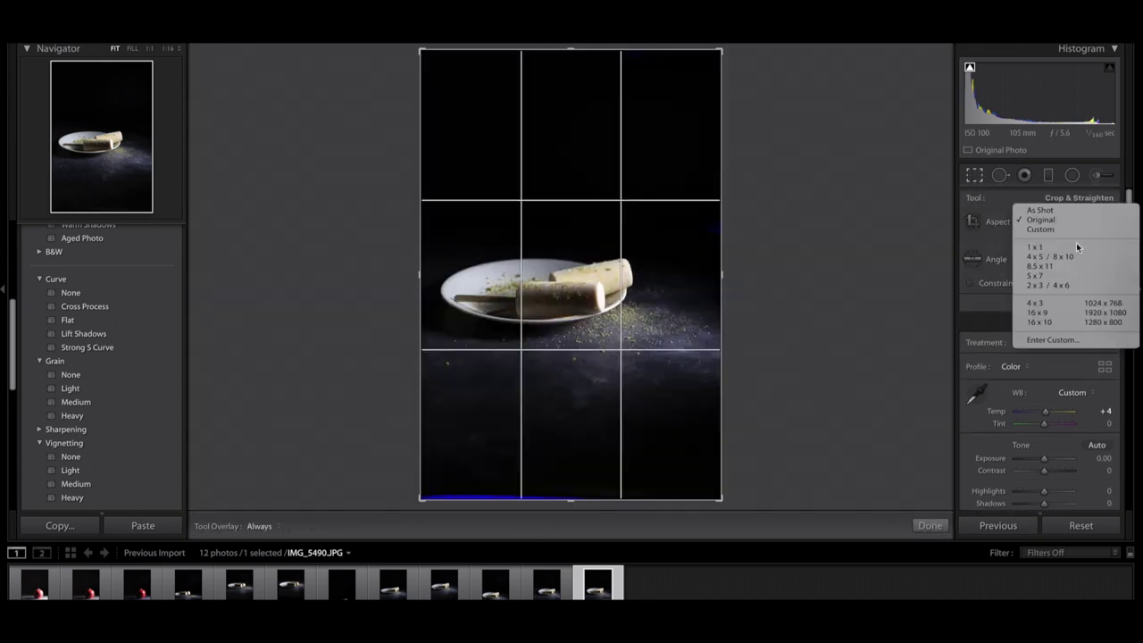
left_click(1078, 254)
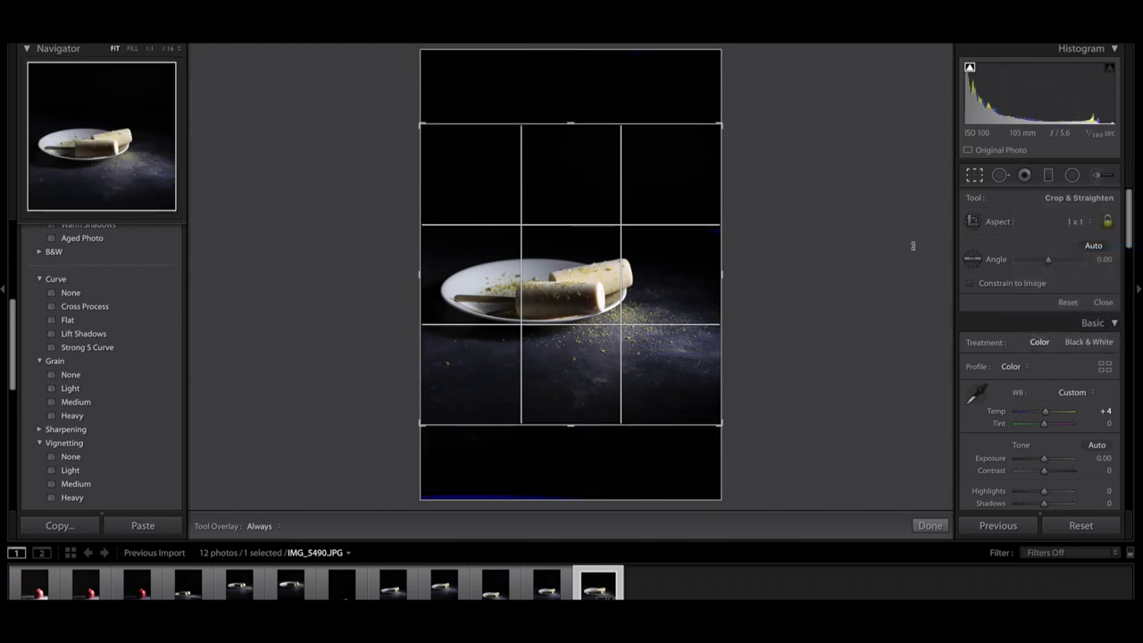
left_click(1068, 225)
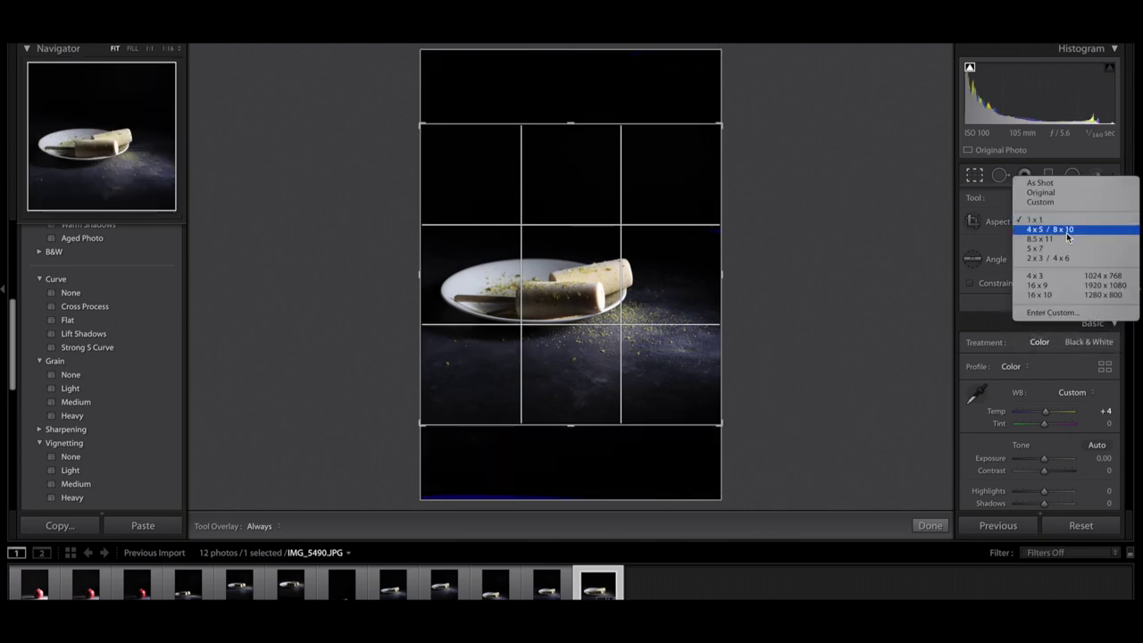
left_click(594, 368)
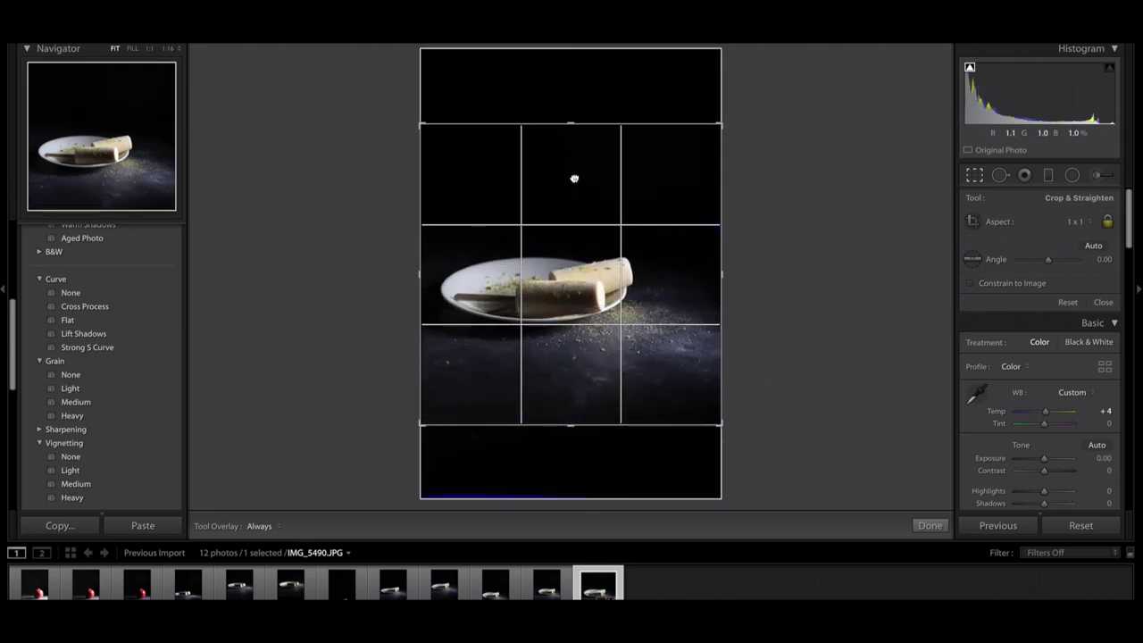
left_click_drag(573, 176, 571, 193)
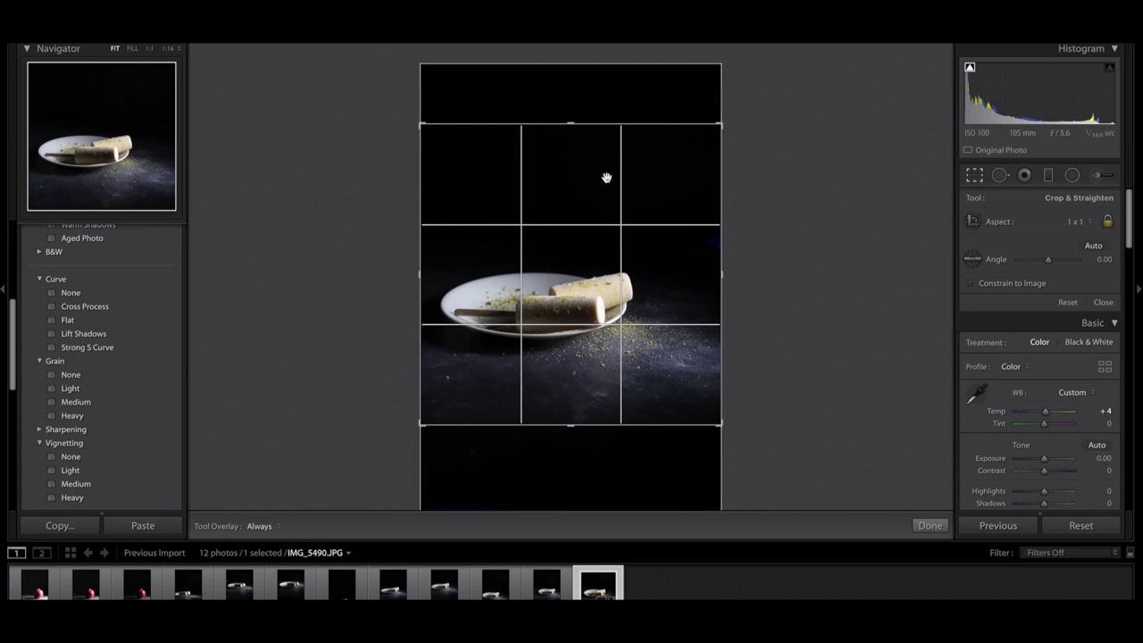
left_click(928, 525)
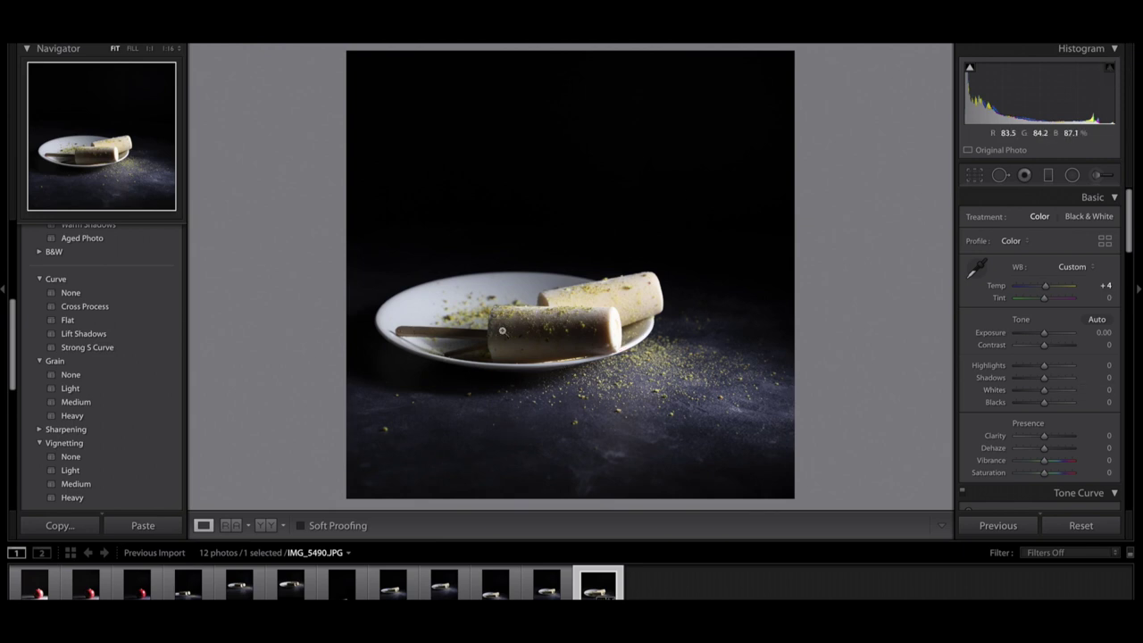
Step: Try raising Exposure to +0.55 and undo the change
left_click(531, 391)
left_click(536, 356)
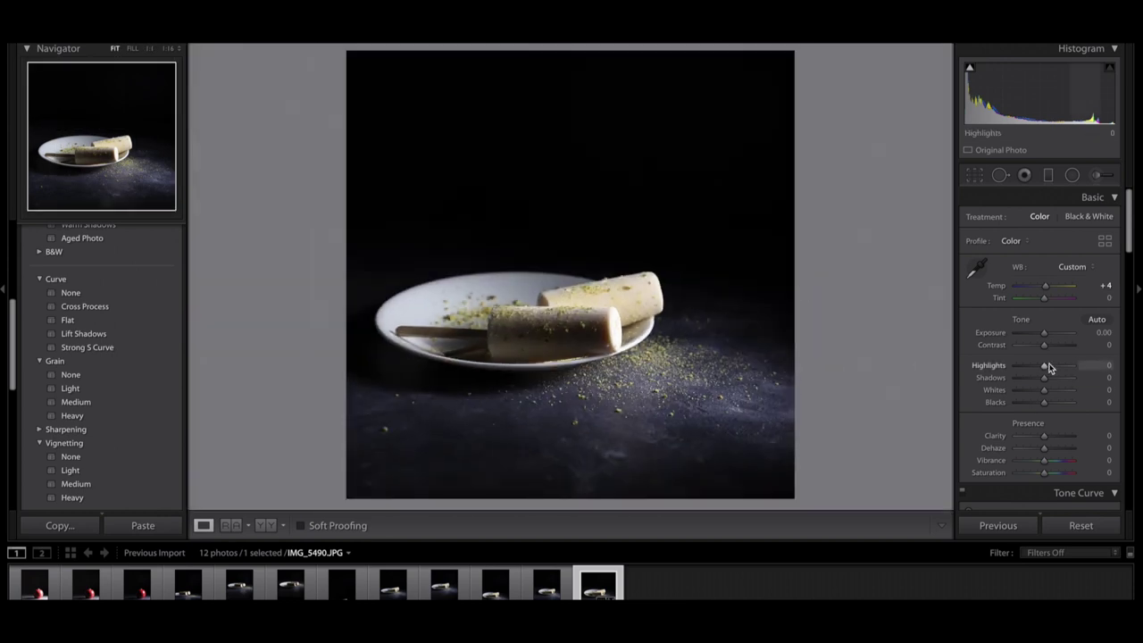
left_click_drag(1048, 335, 1050, 334)
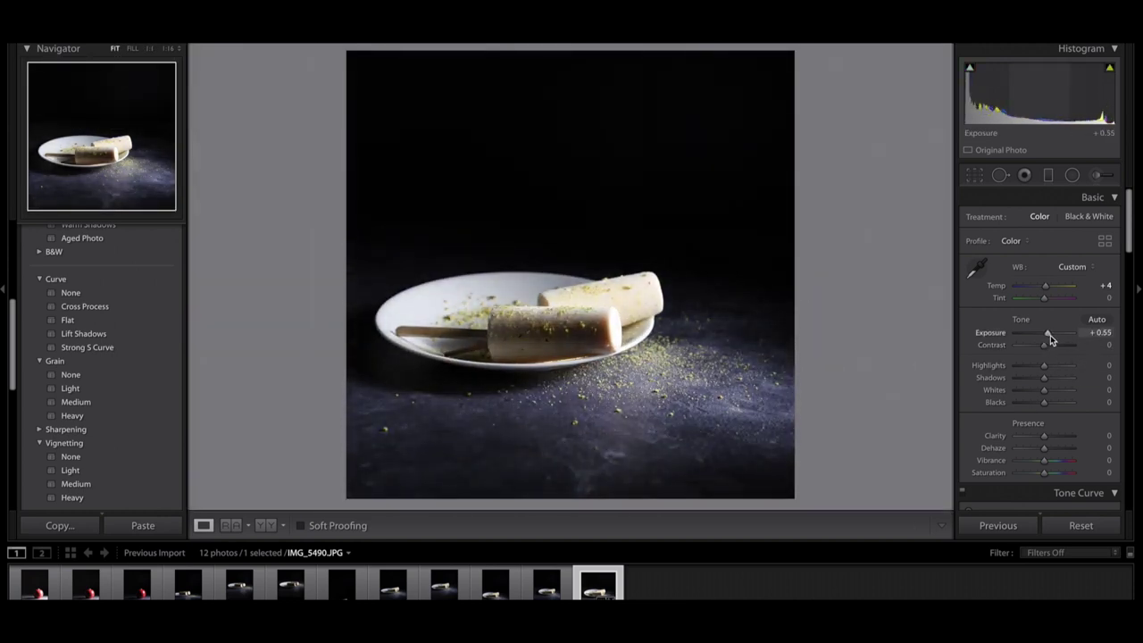
key("ctrl+z")
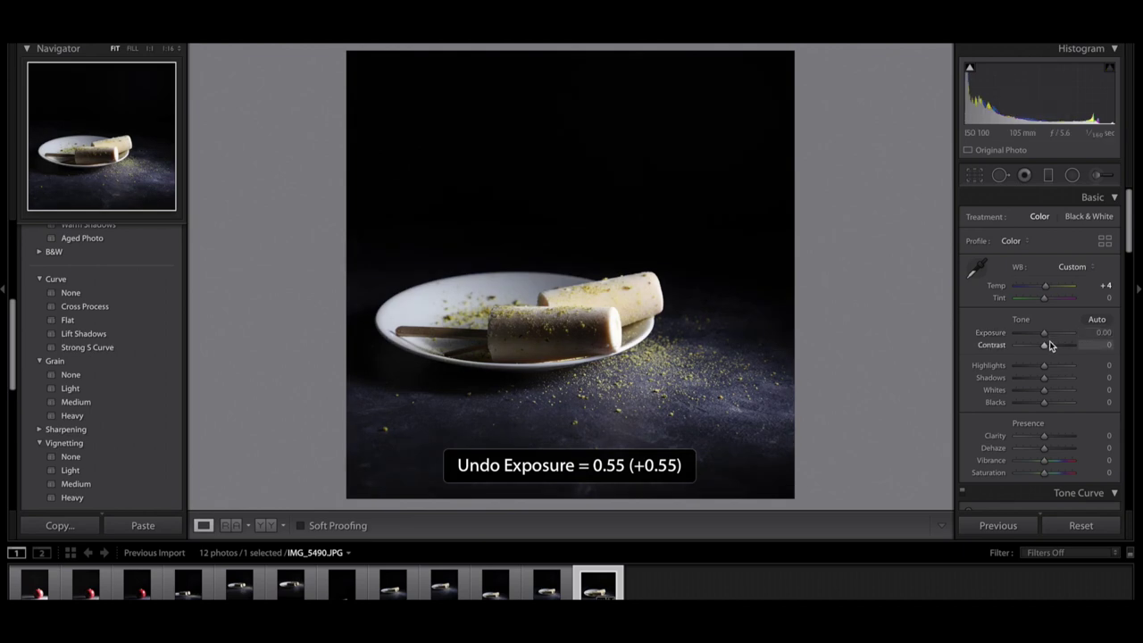
Step: Set Contrast to +20 and Highlights to +3
left_click(1098, 332)
left_click(1094, 345)
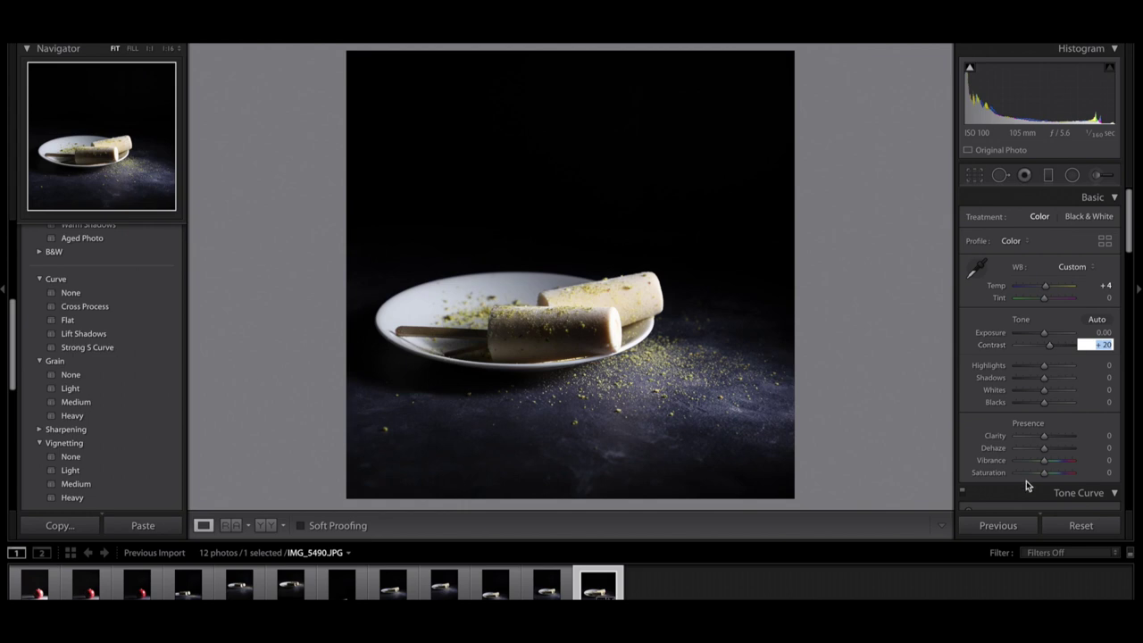
left_click(1088, 364)
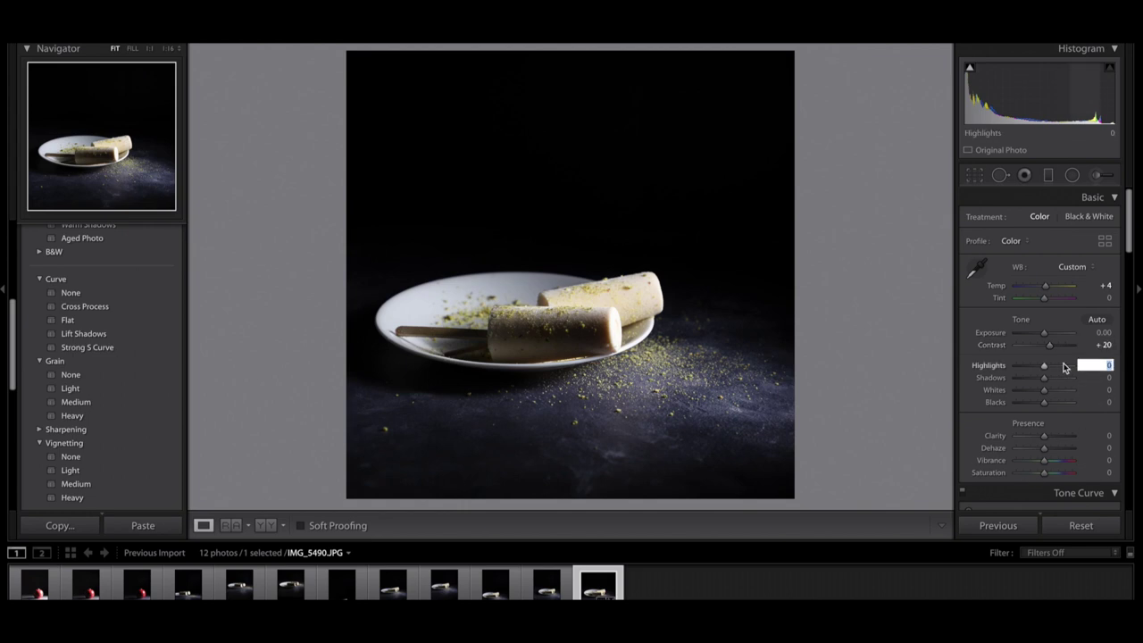
mouse_move(1044, 366)
left_mouse_down()
mouse_move(1054, 370)
mouse_move(1022, 368)
mouse_move(1061, 382)
mouse_move(1045, 383)
left_mouse_up()
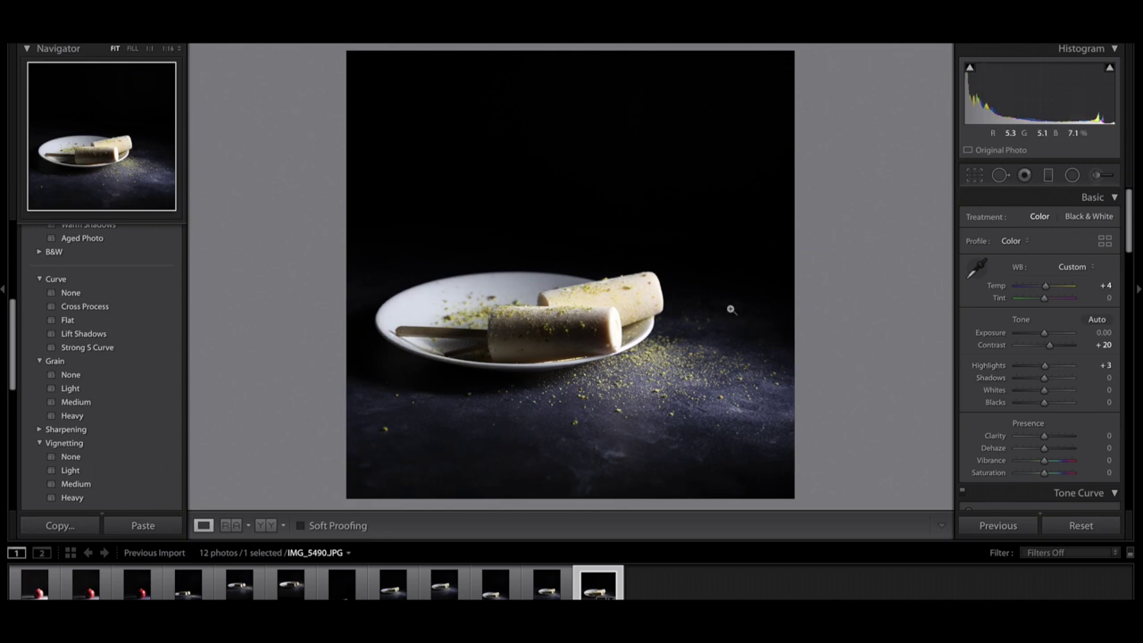
Step: Try lighter and darker shadows, settle on Shadows +37, and check the popsicles up close
left_click_drag(1047, 380, 1046, 411)
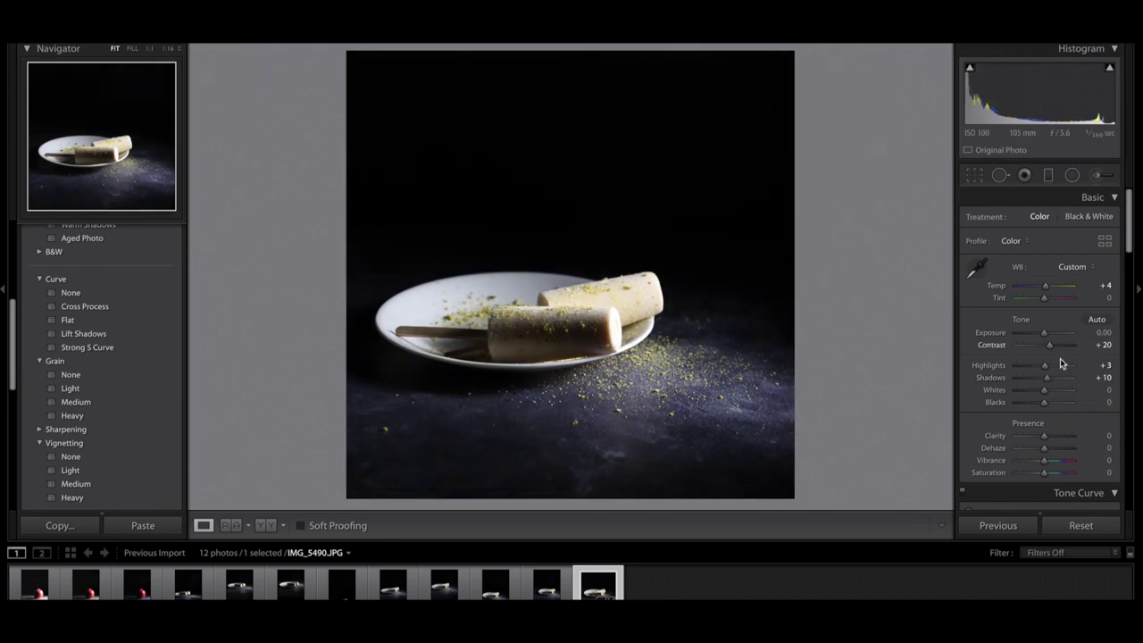
left_click_drag(1040, 380, 1025, 378)
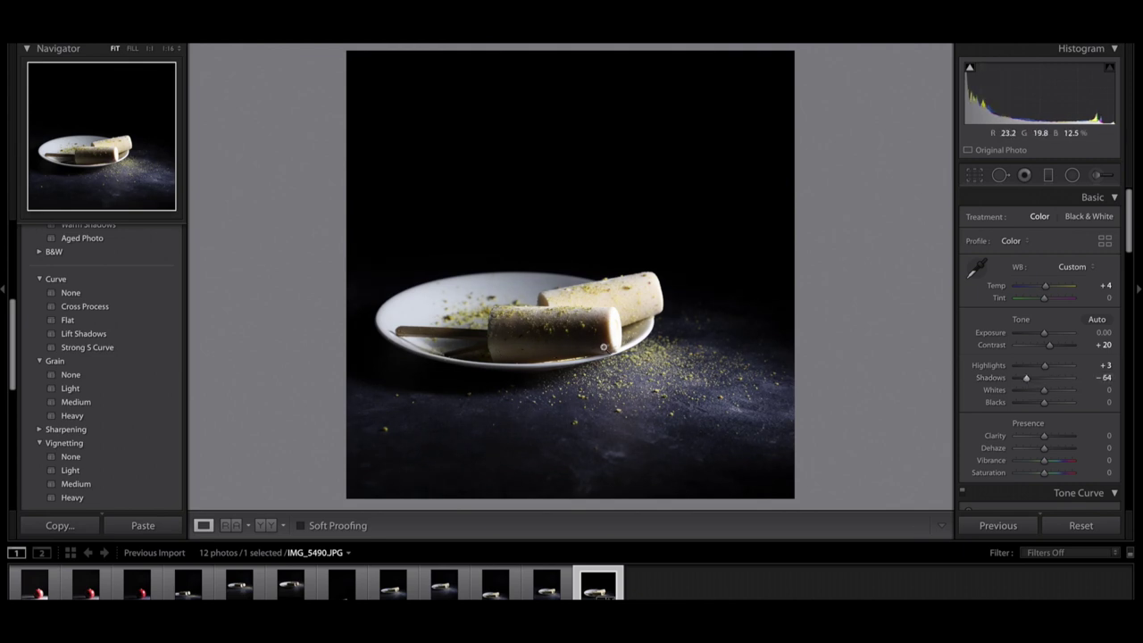
left_click_drag(1033, 377, 1058, 385)
left_click(554, 309)
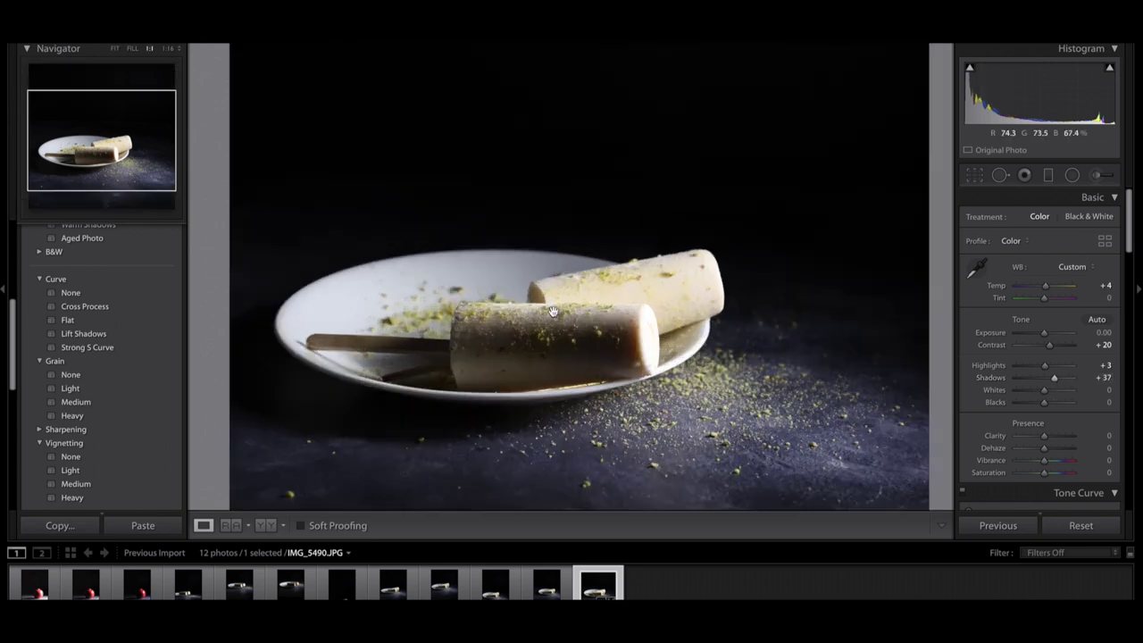
left_click(845, 357)
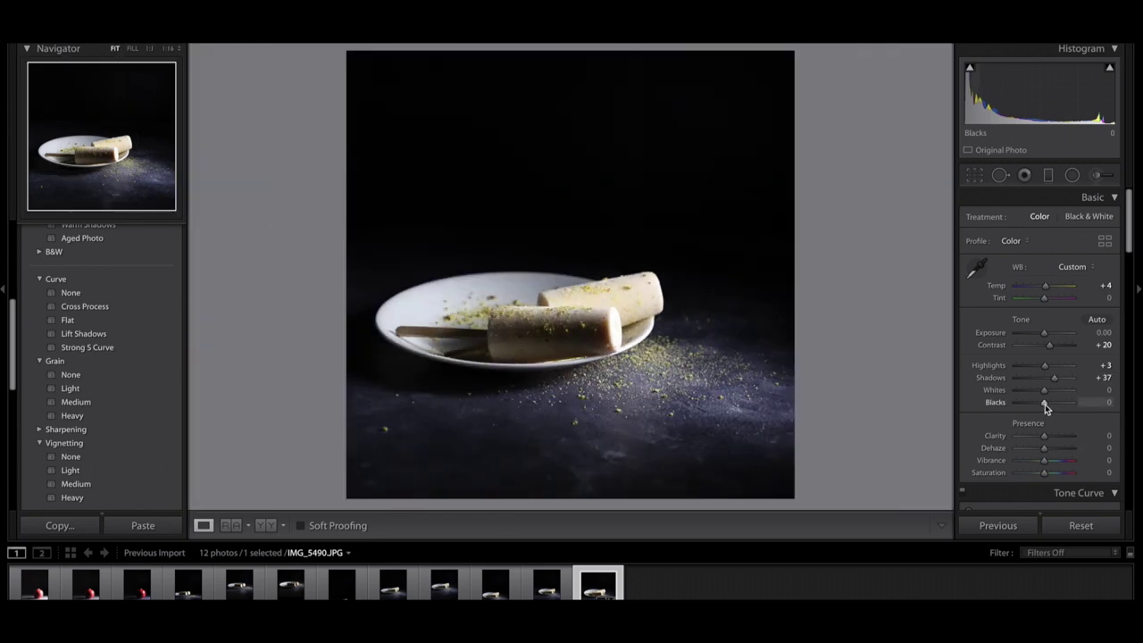
Step: Raise Blacks to +73 and check the dark background and the popsicles' shaded side up close
left_click_drag(1043, 403, 1066, 408)
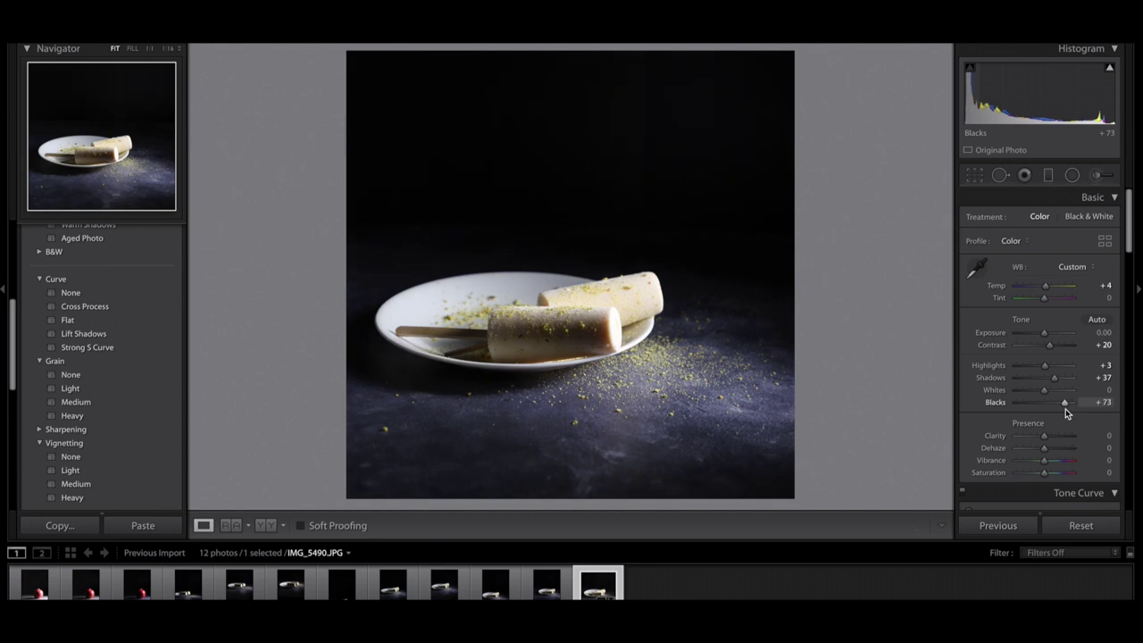
left_click(611, 228)
left_click(619, 197)
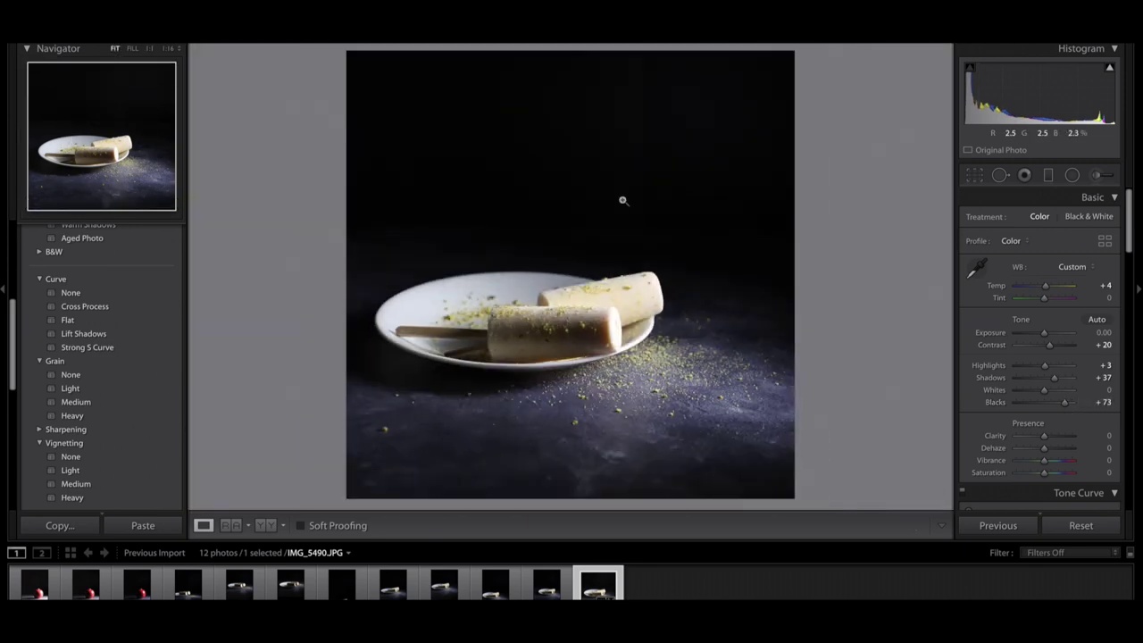
left_click(584, 327)
left_click(576, 339)
left_click(576, 335)
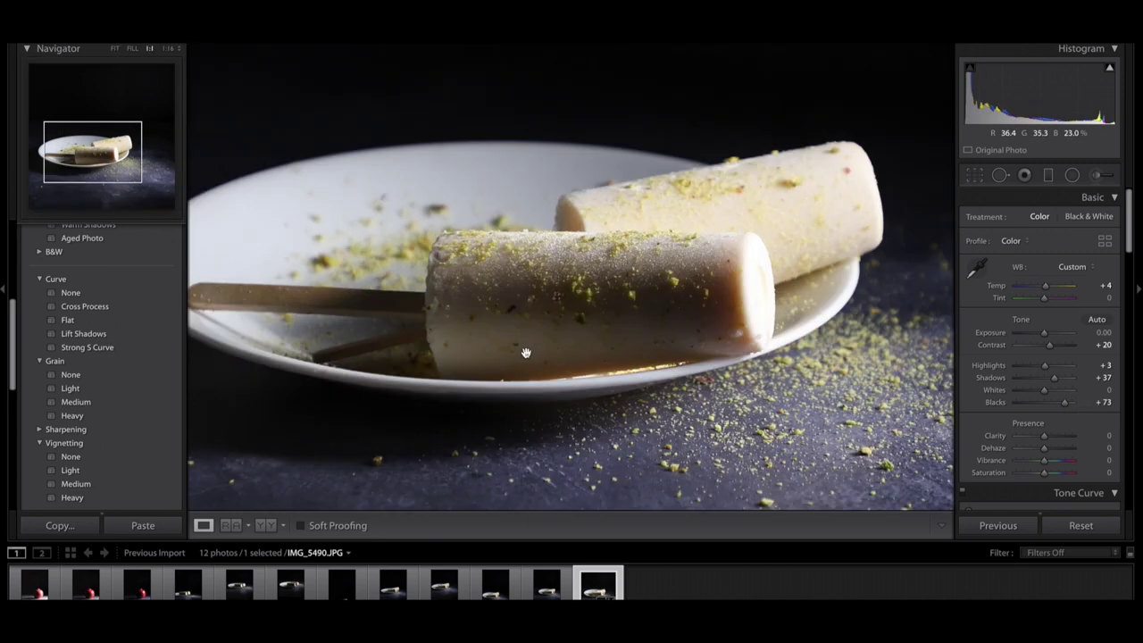
left_click(577, 334)
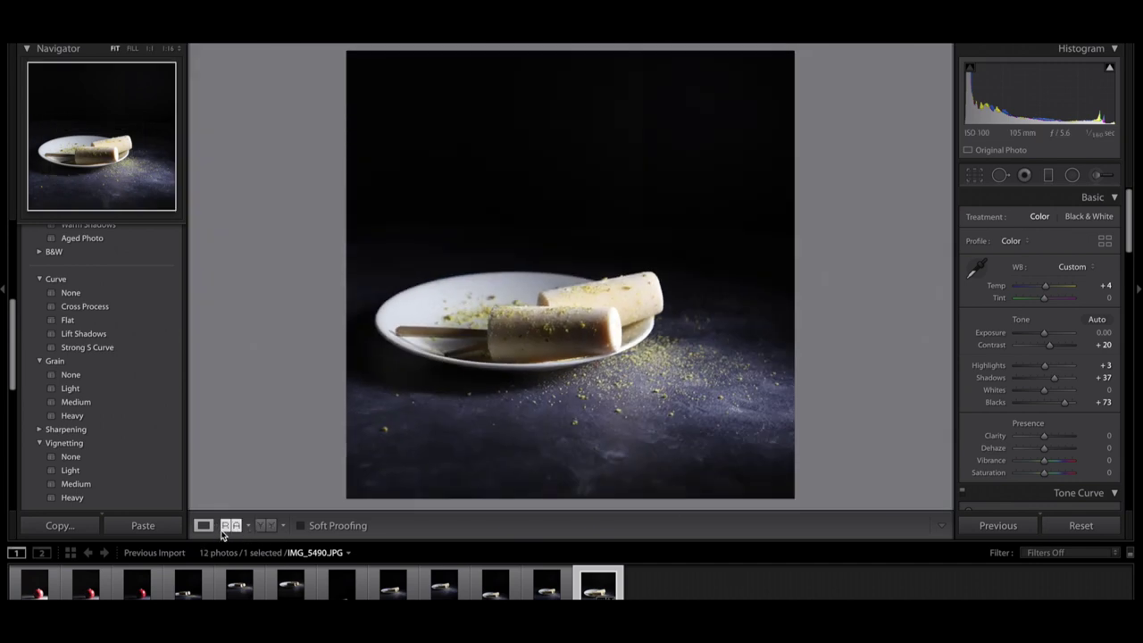
Step: Compare the before and after versions side by side, examining the front popsicle and plate at full size
left_click(266, 527)
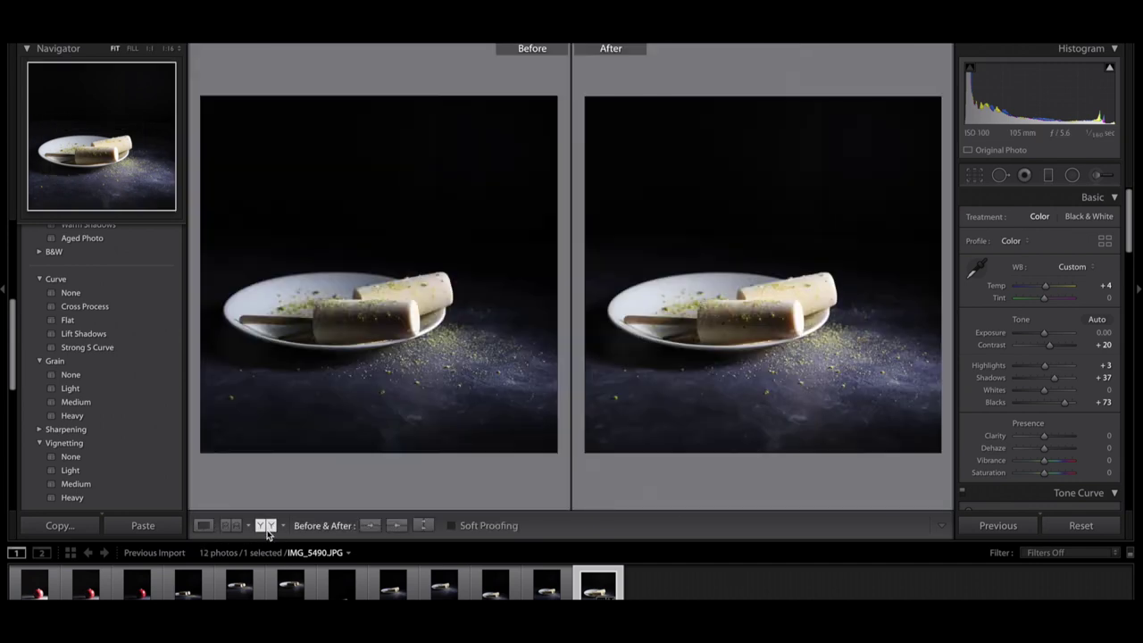
left_click(335, 342)
left_click(457, 362)
left_click(797, 336)
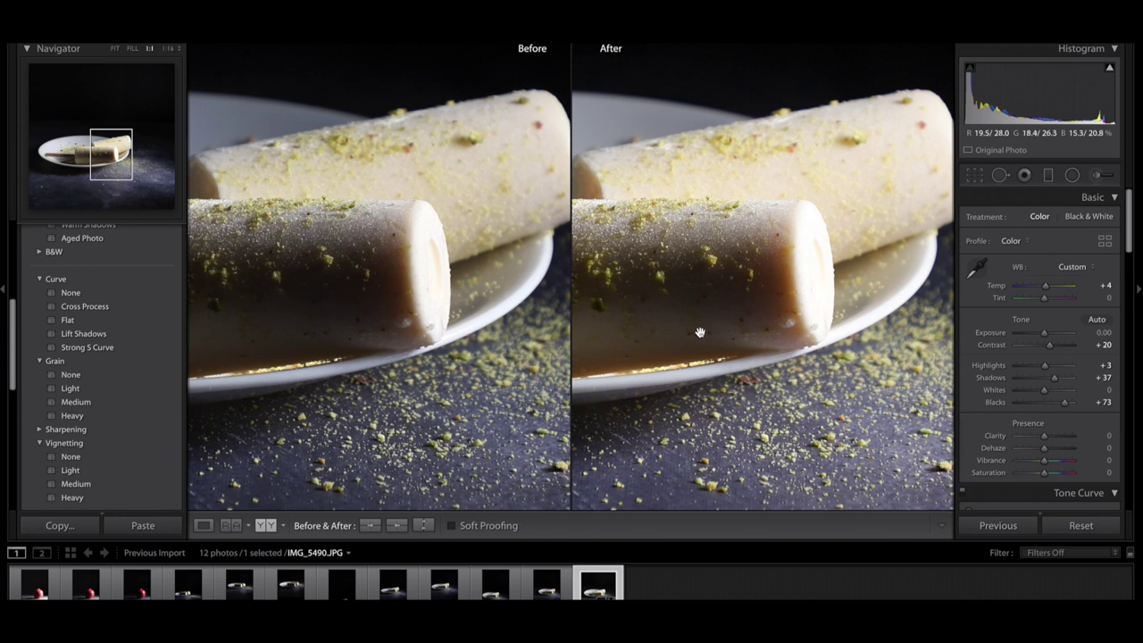
left_click_drag(704, 333, 735, 334)
left_click(733, 337)
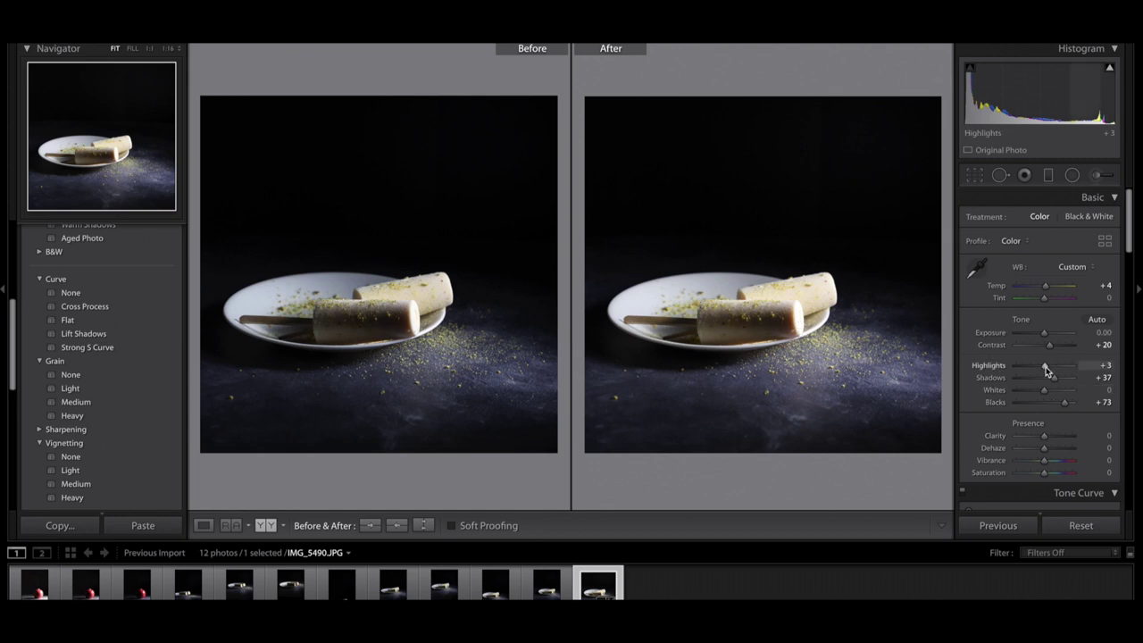
Step: Try lowering Highlights to -3 and undo the change
left_click_drag(1046, 368, 1044, 369)
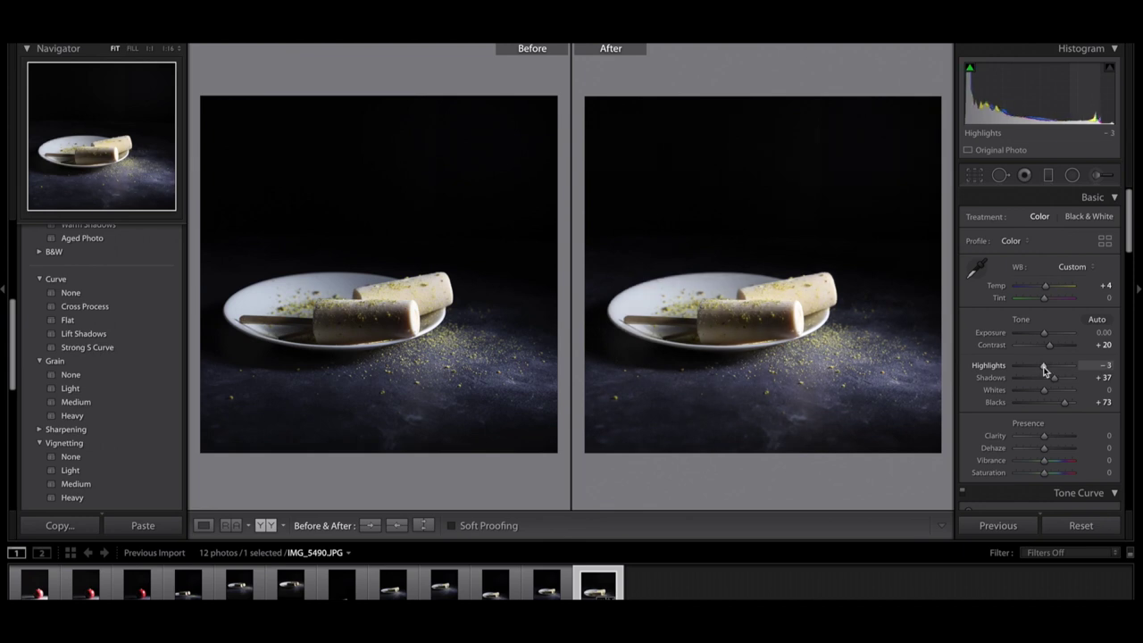
key("ctrl+z")
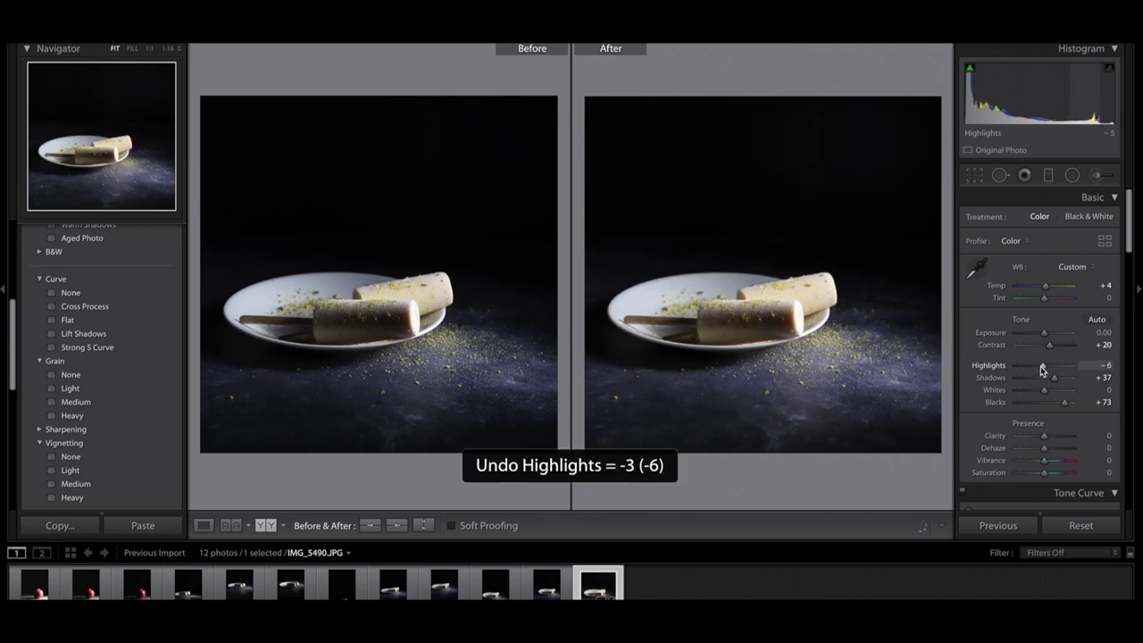
Step: Set Highlights to -6 and check the front popsicle's bright end up close against the original
left_click_drag(1044, 368, 1042, 367)
left_click(795, 326)
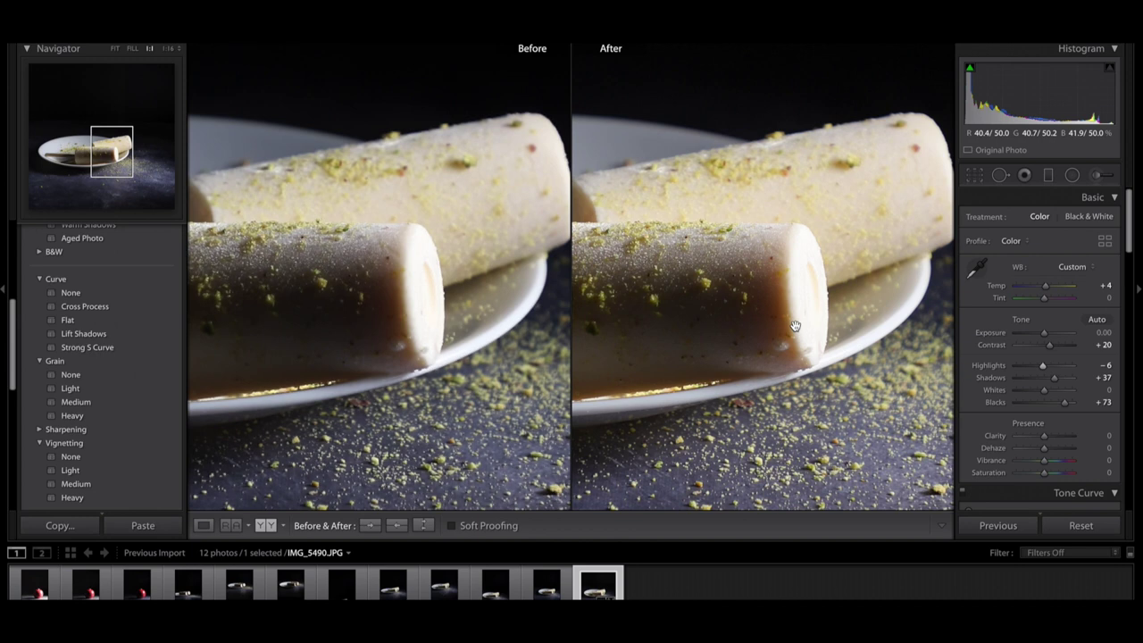
left_click(795, 326)
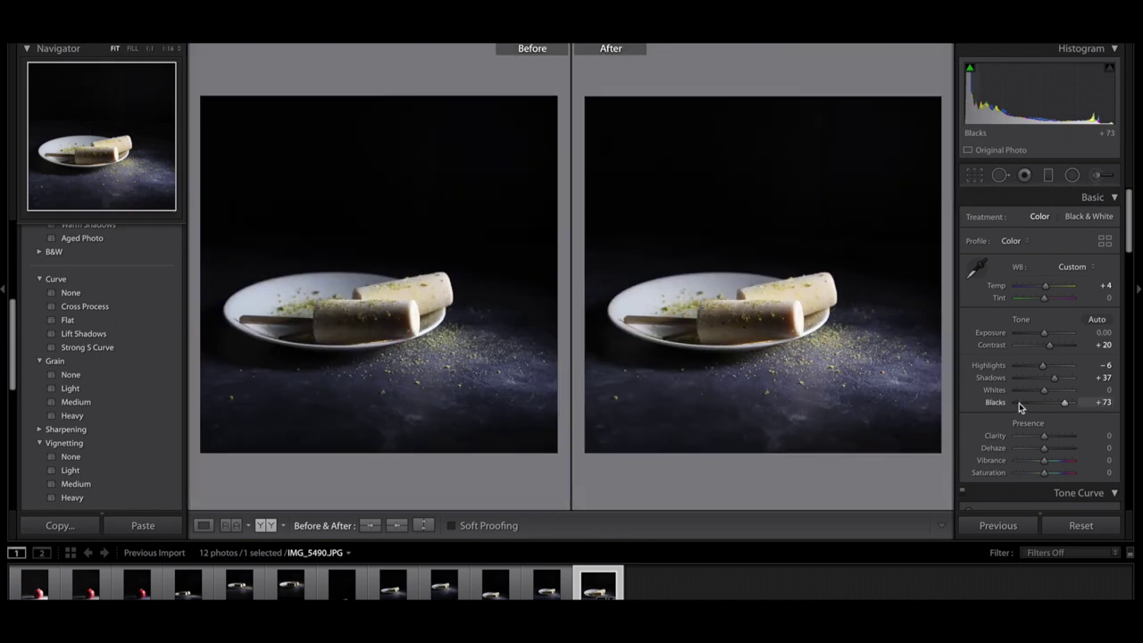
Step: Raise Clarity to +13 and check it in a split before/after comparison, ending in the single-photo view
mouse_move(1045, 436)
left_mouse_down()
mouse_move(1065, 439)
mouse_move(1030, 436)
mouse_move(1049, 442)
left_mouse_up()
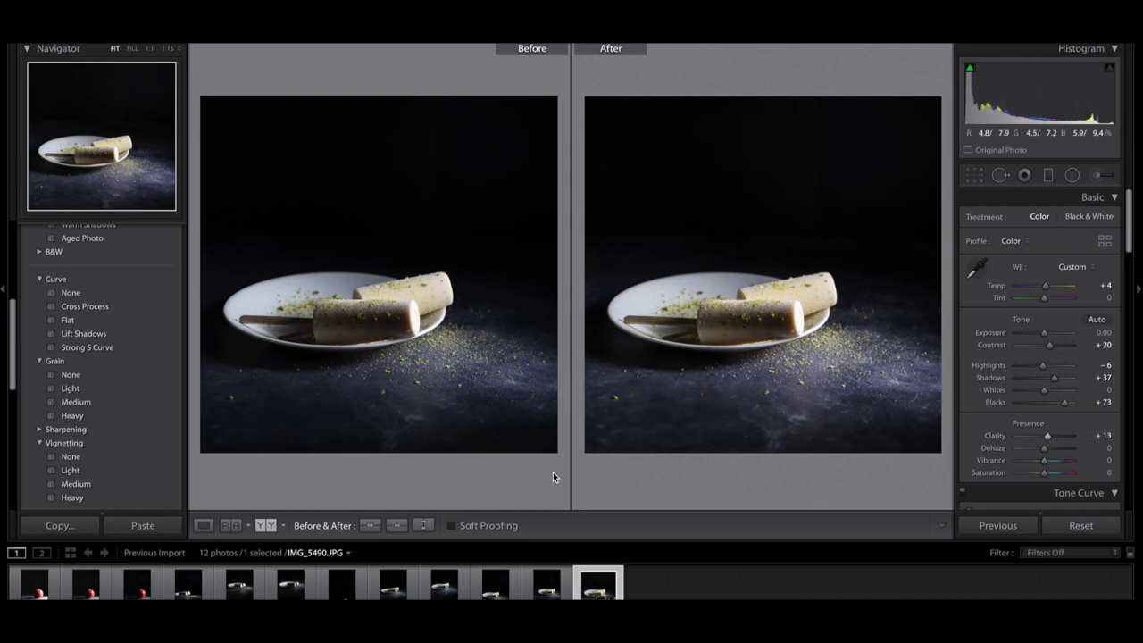
left_click(261, 525)
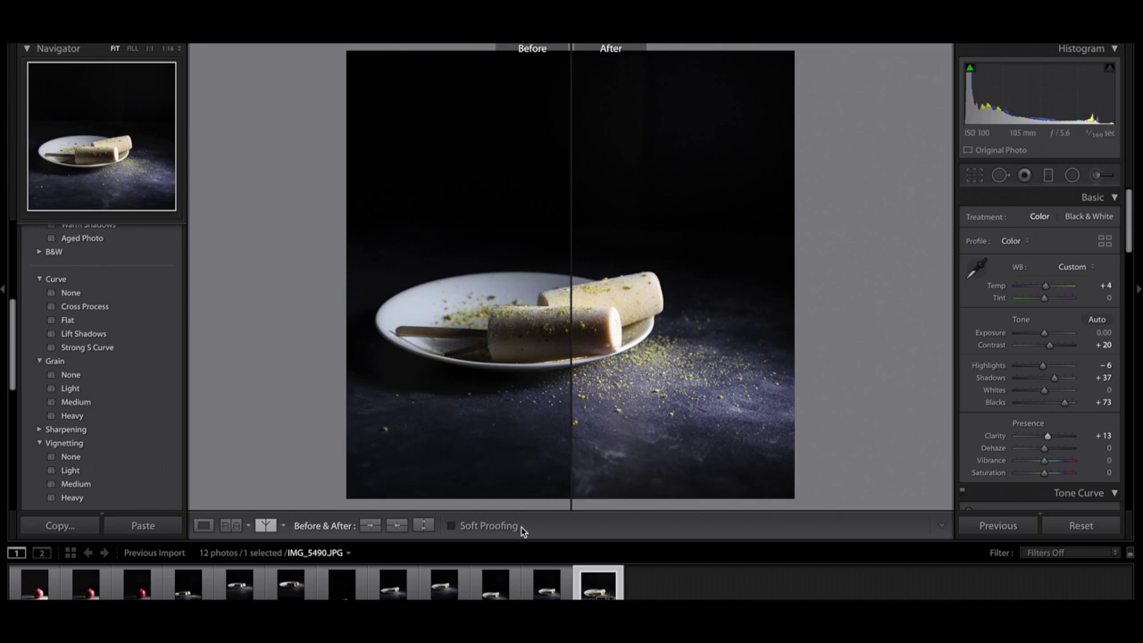
left_click(267, 525)
left_click(202, 526)
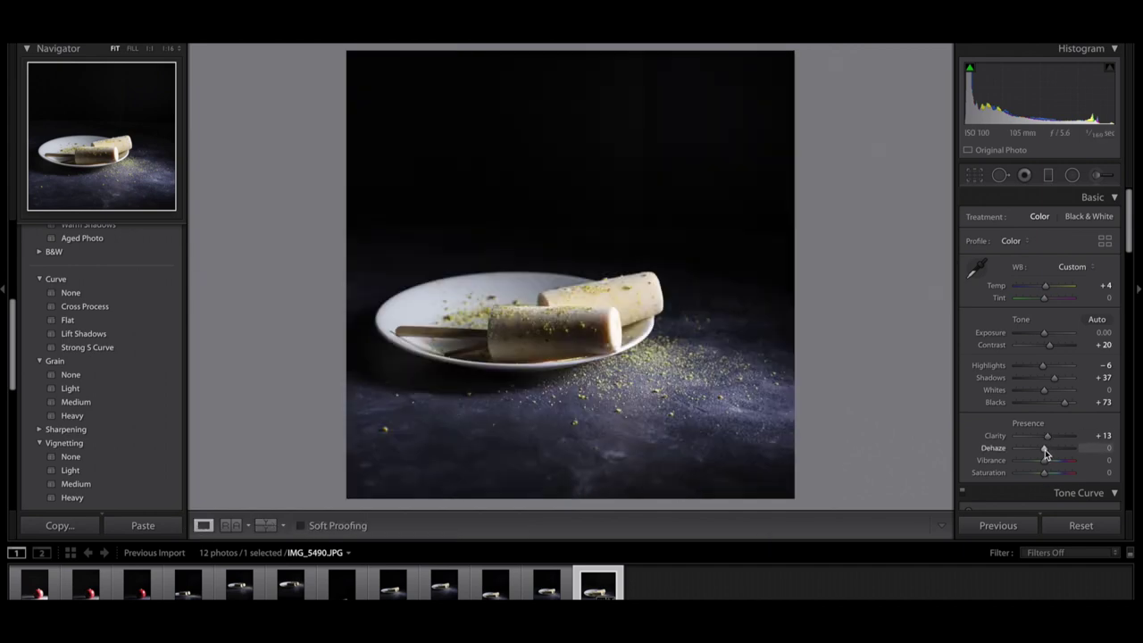
Step: Raise Dehaze to +36 and inspect the front popsicle at full size
left_click_drag(1044, 449, 1056, 458)
left_click(554, 340)
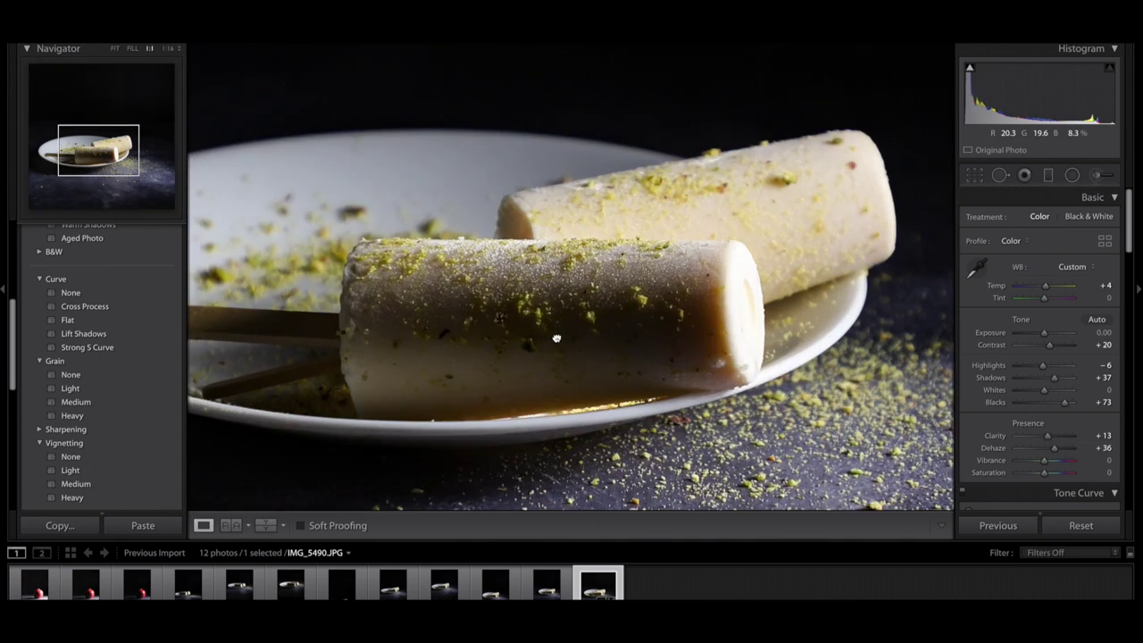
left_click(557, 338)
left_click(555, 336)
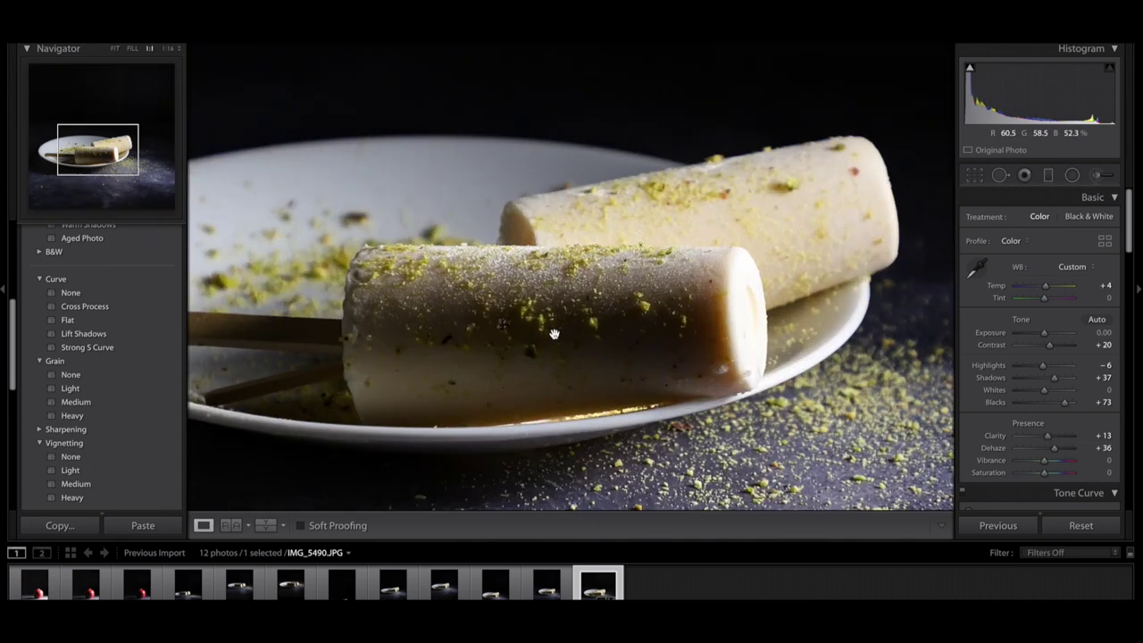
left_click(554, 335)
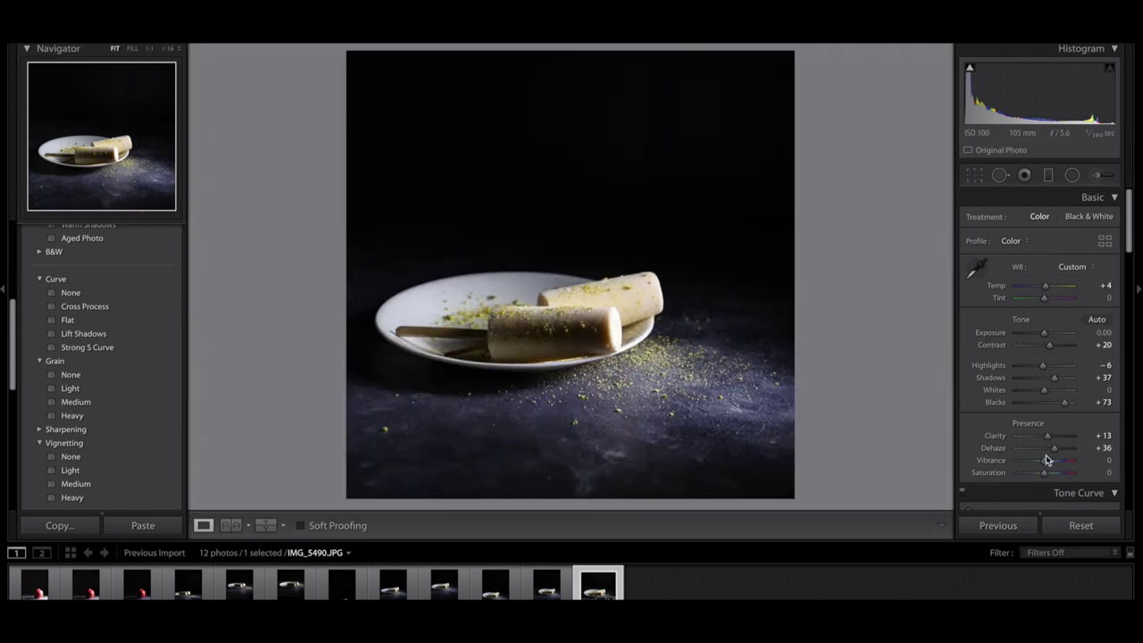
Step: Try Vibrance at -100 and at higher values, and settle on Vibrance +30
left_click_drag(1043, 464, 998, 461)
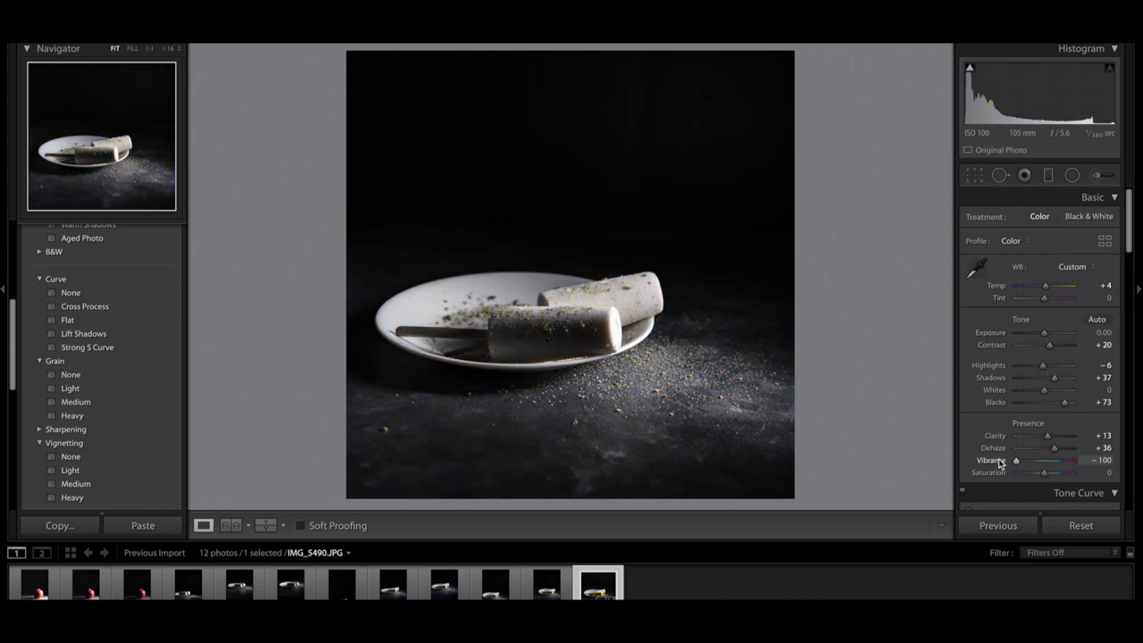
key("ctrl+z")
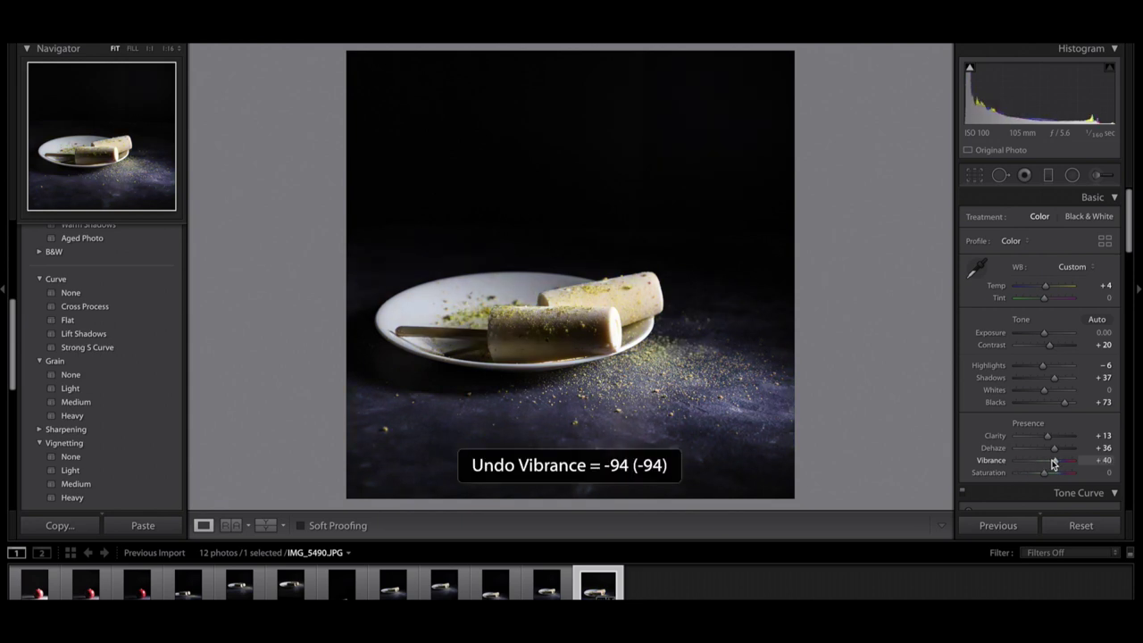
mouse_move(1054, 464)
left_mouse_down()
mouse_move(1071, 469)
mouse_move(1051, 469)
left_mouse_up()
key("ctrl+z")
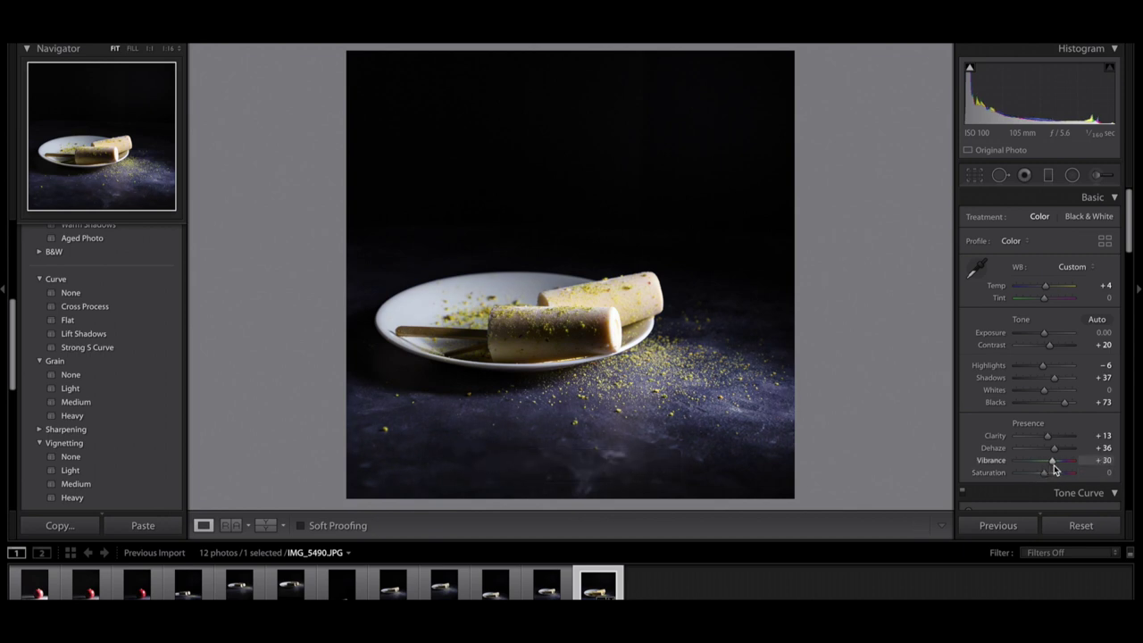
Step: Set Saturation to +4 and check the scattered crumbs and blue surface up close
mouse_move(1057, 479)
left_mouse_down()
mouse_move(1030, 476)
mouse_move(1049, 482)
left_mouse_up()
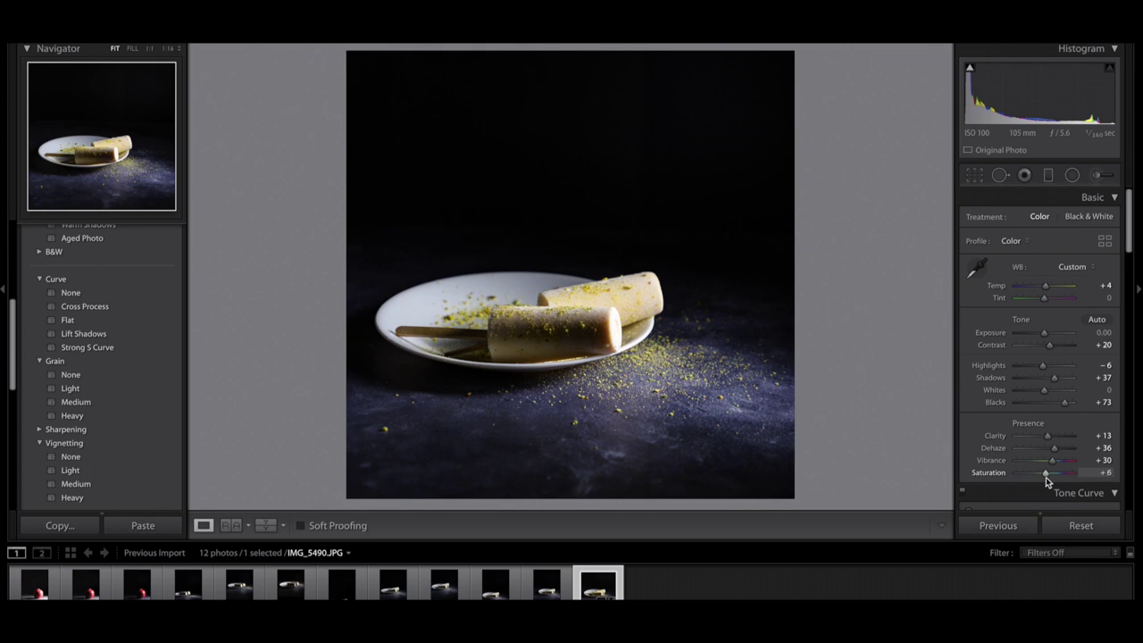
left_click(736, 403)
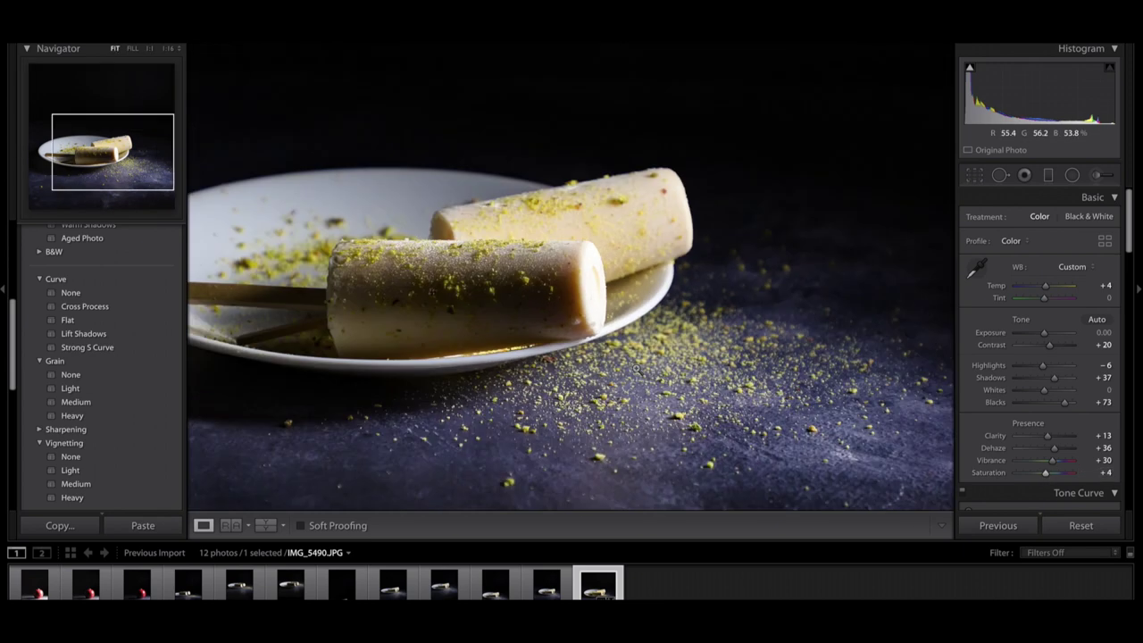
left_click(737, 403)
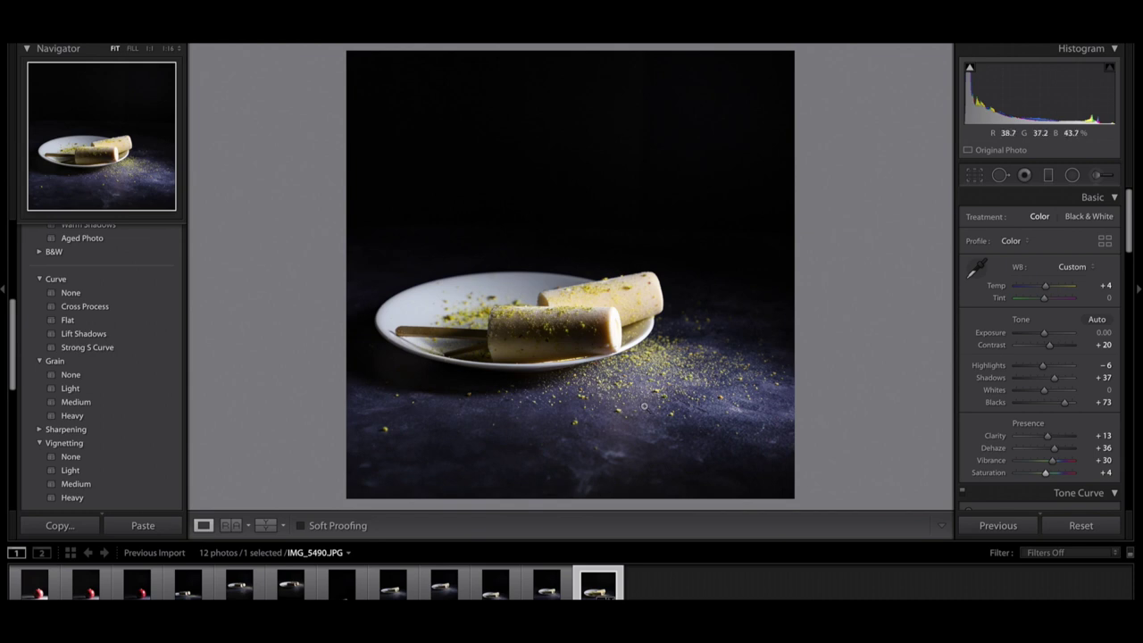
Step: Adjust the photo's greens in the HSL/Color settings to Hue +19 and Saturation -23
scroll(1040, 442, "down", 5)
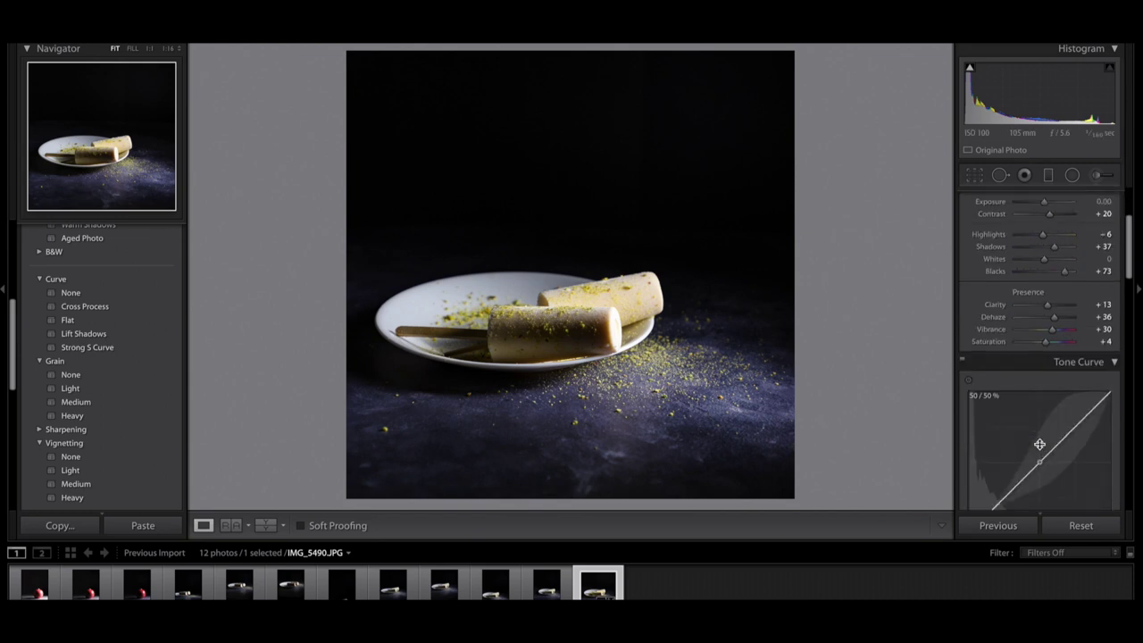
scroll(1040, 446, "down", 2)
scroll(1036, 402, "up", 3)
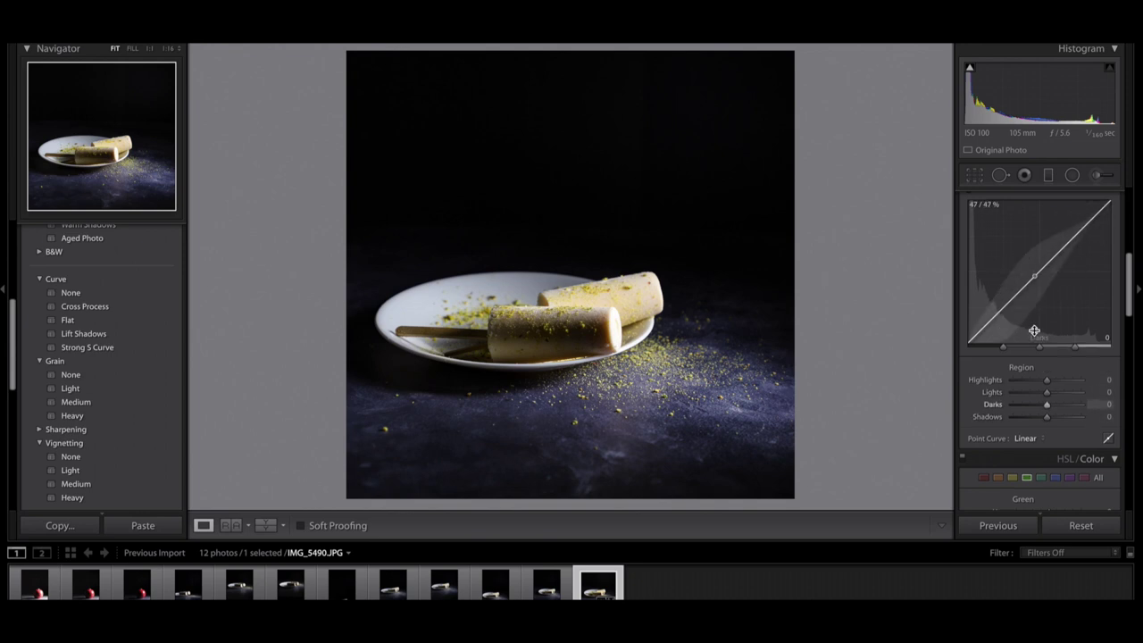
scroll(1035, 331, "down", 3)
scroll(1035, 335, "down", 1)
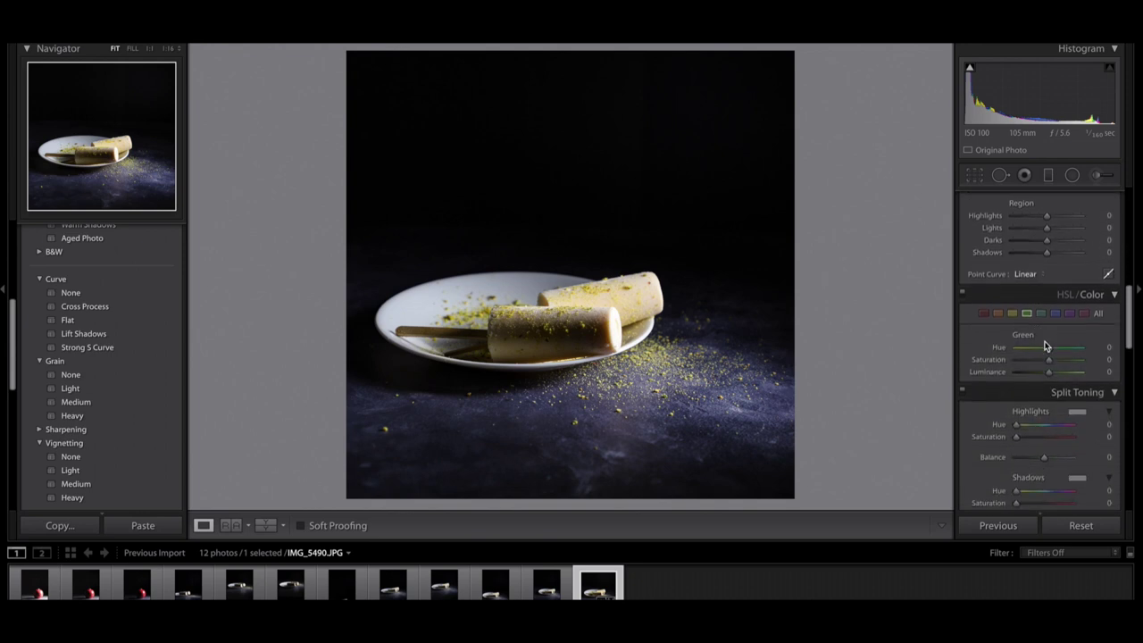
left_click_drag(1014, 355, 1040, 365)
Step: Try shifting the Blue hue both ways, undo it, and lower Blue Luminance to -100
left_click(1055, 318)
left_click_drag(1051, 350, 1042, 352)
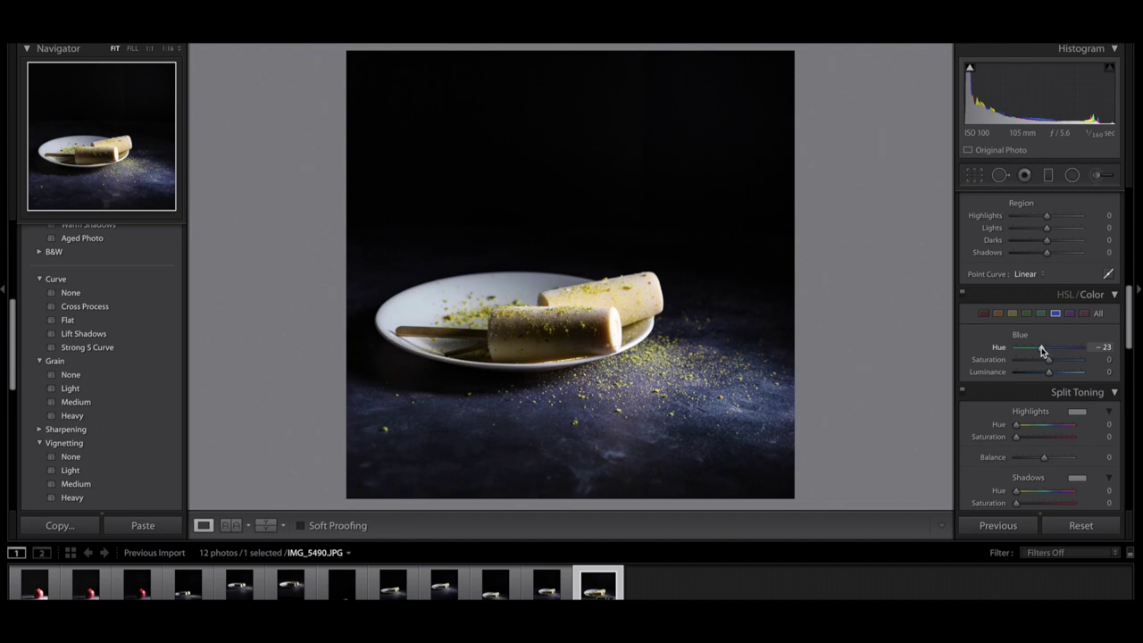
key("ctrl+z")
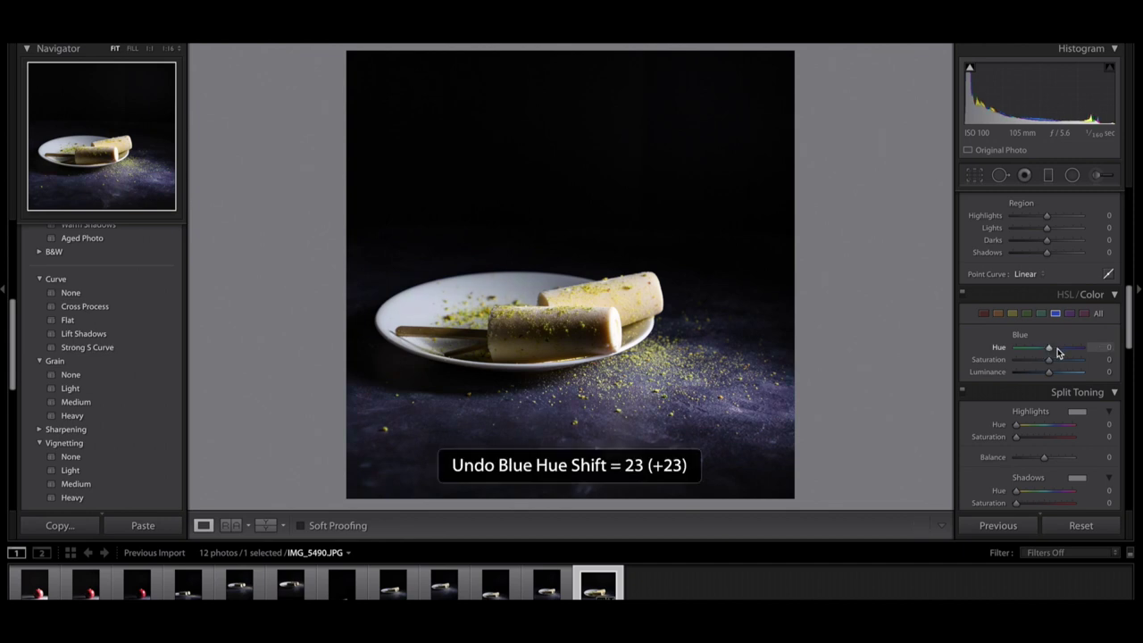
left_click_drag(1047, 377, 1015, 378)
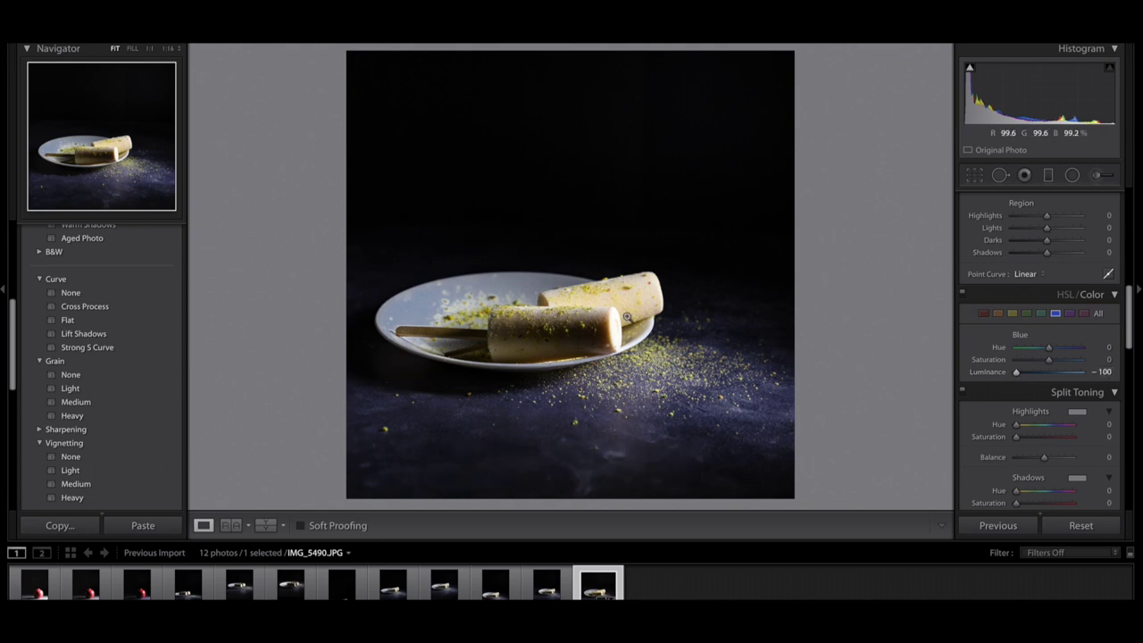
Step: Try a Yellow hue shift and undo it, set Yellow Luminance to +38, and check the popsicles up close
left_click(1012, 313)
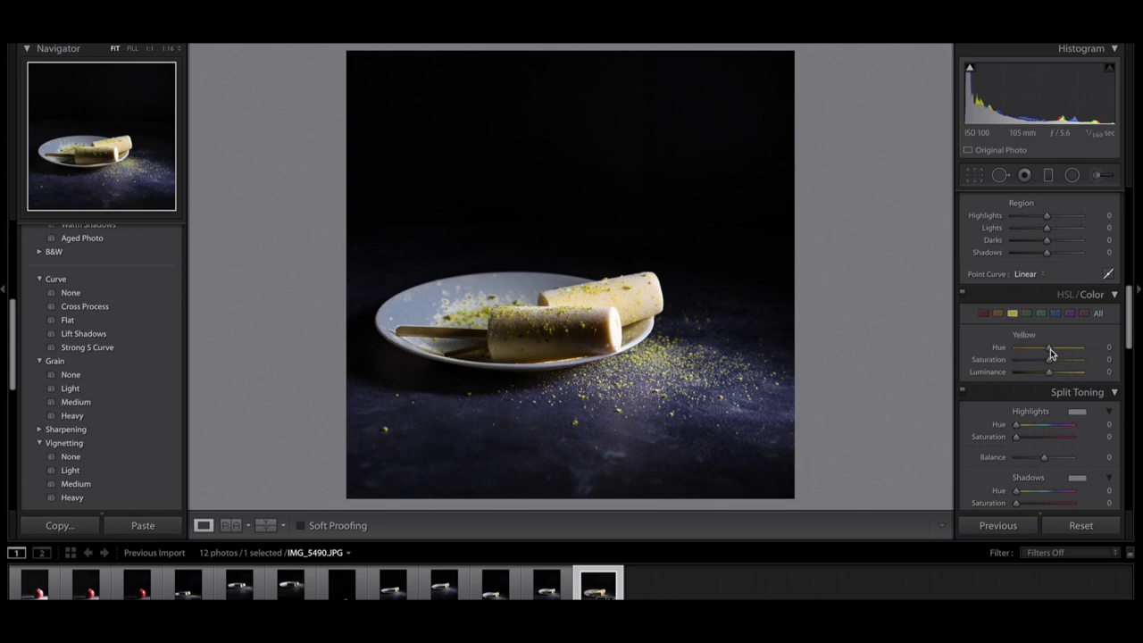
mouse_move(1051, 347)
left_mouse_down()
mouse_move(1032, 349)
mouse_move(1050, 355)
left_mouse_up()
key("ctrl+z")
left_click_drag(1051, 374, 1065, 376)
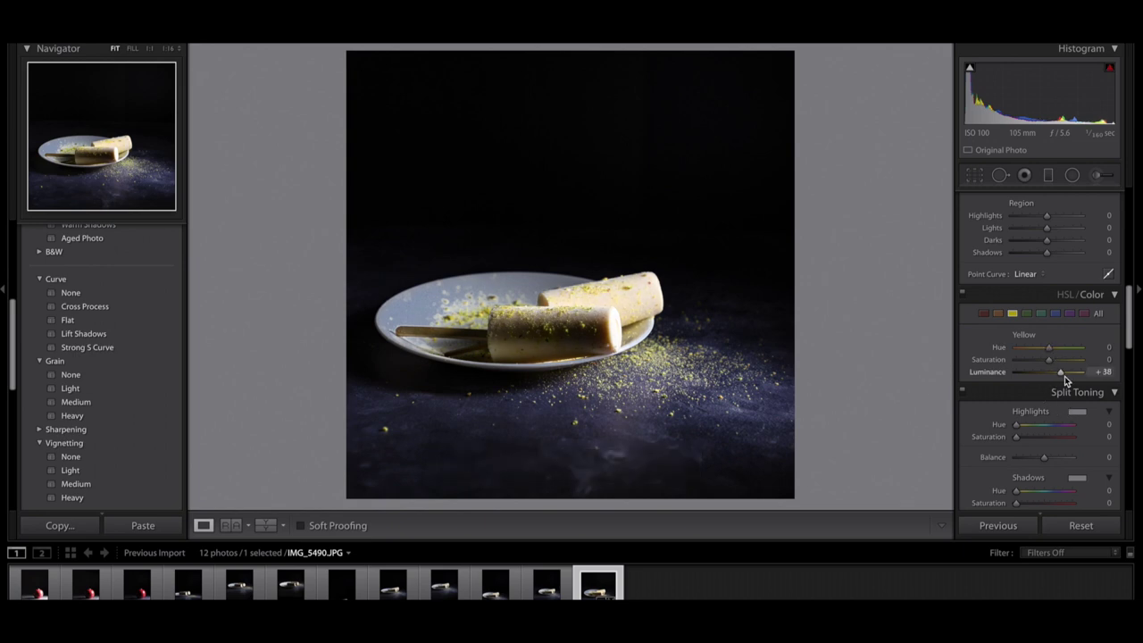
left_click(574, 365)
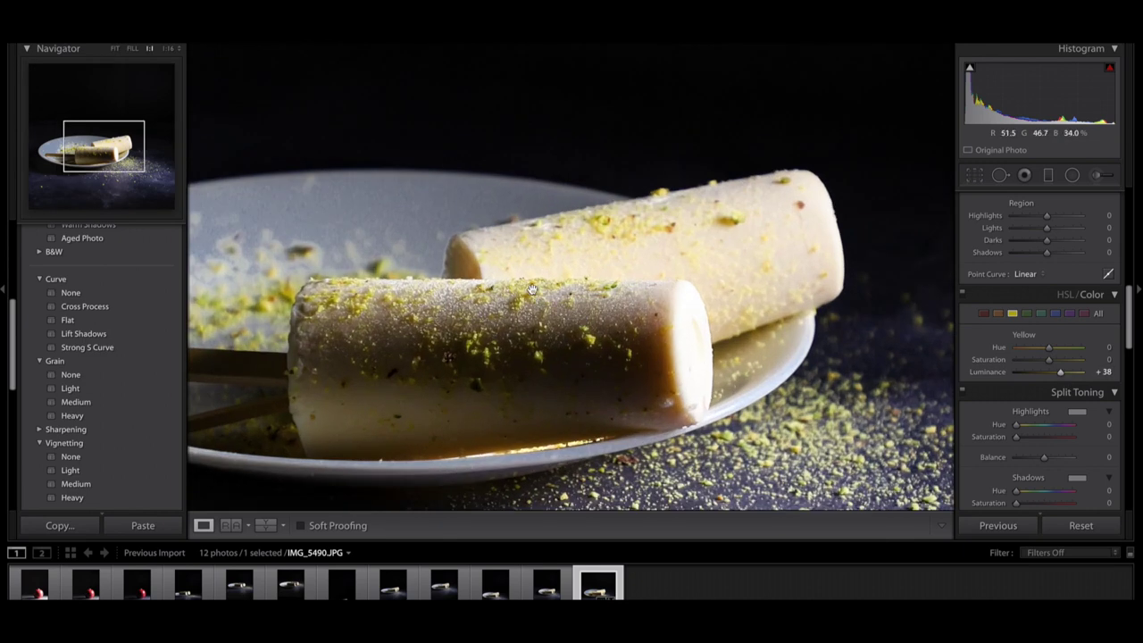
left_click(646, 336)
Step: Try different Orange hue, saturation and luminance values and undo all of the Orange changes
left_click(1084, 313)
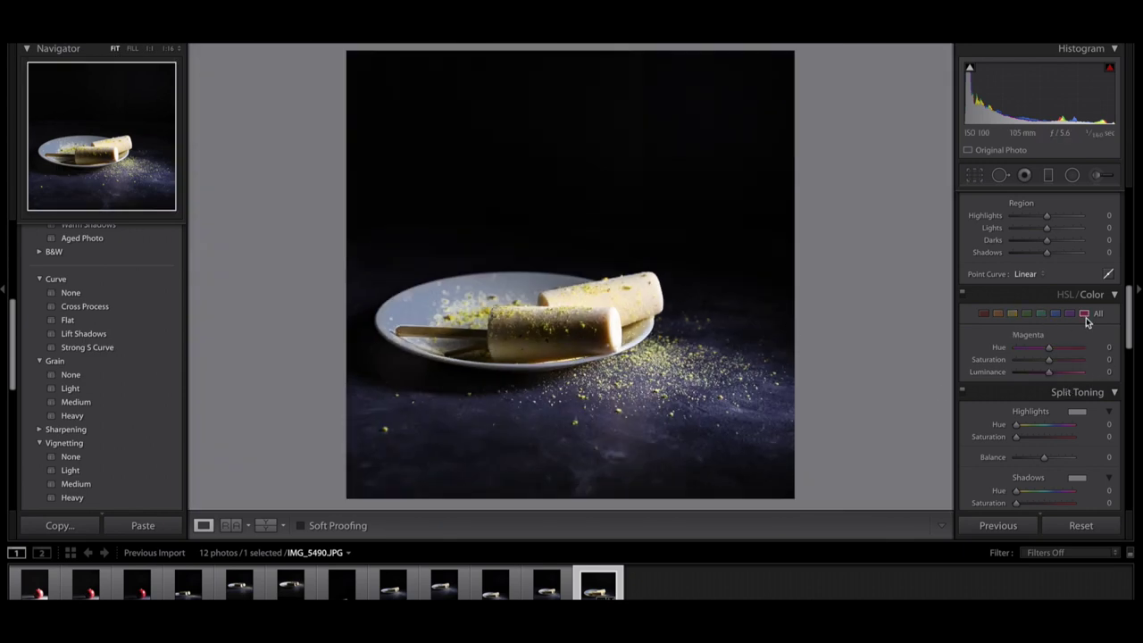
left_click(983, 313)
left_click(998, 314)
left_click_drag(1050, 348, 1042, 384)
key("ctrl+z")
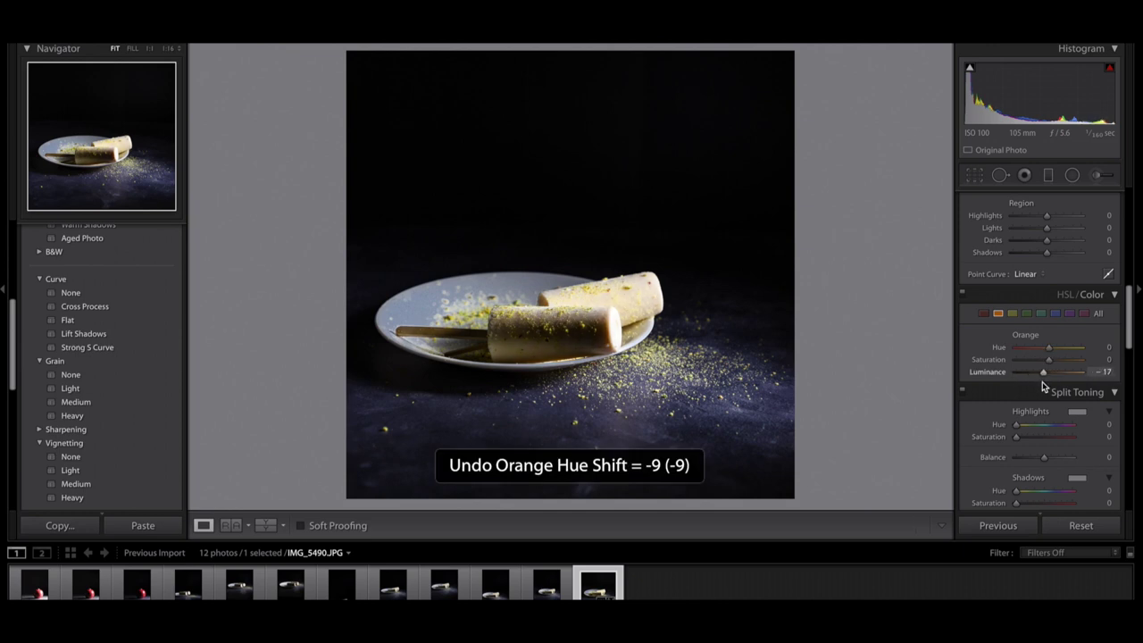
key("ctrl+z")
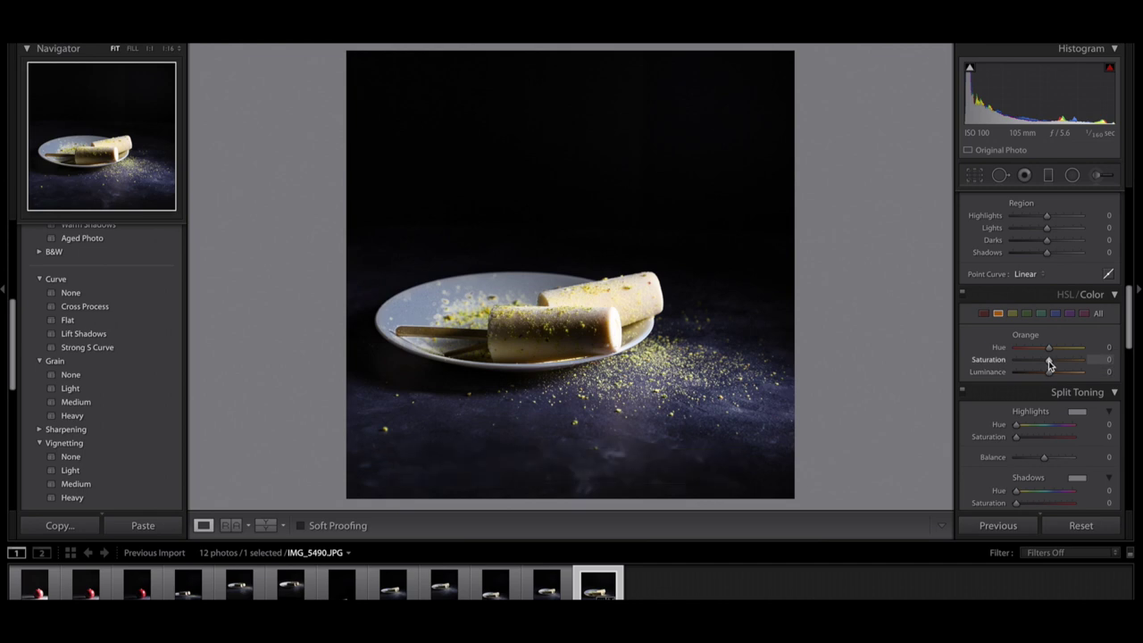
left_click_drag(1056, 365, 1031, 373)
key("ctrl+z")
key("ctrl+z")
key("ctrl+z")
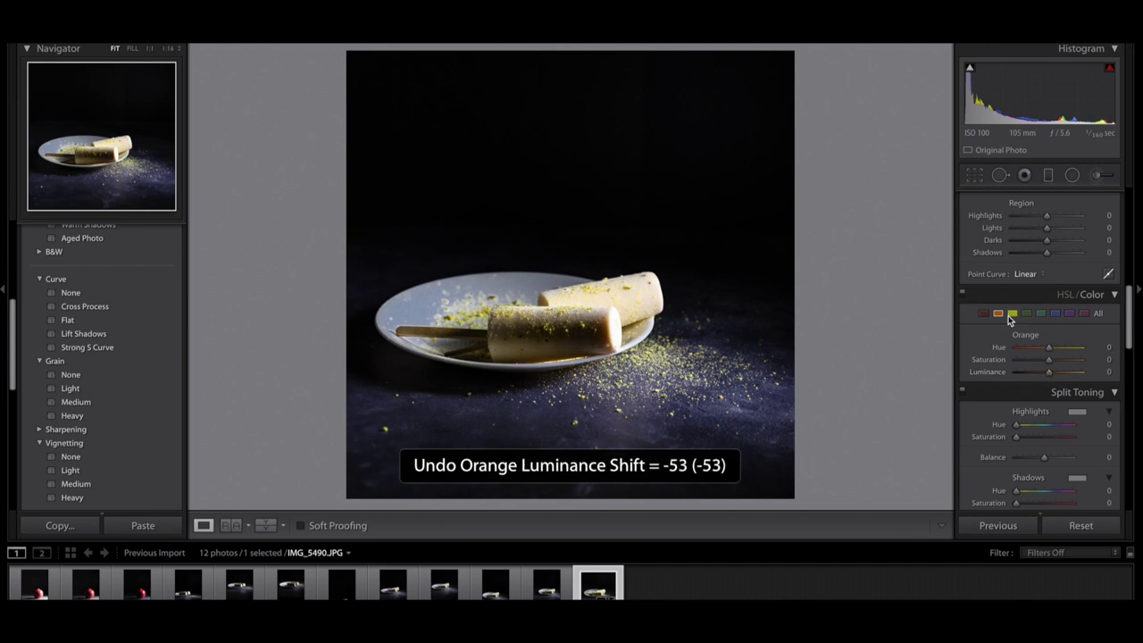
Step: Review the color channel adjustments, ending with all color channels shown together
left_click(1040, 314)
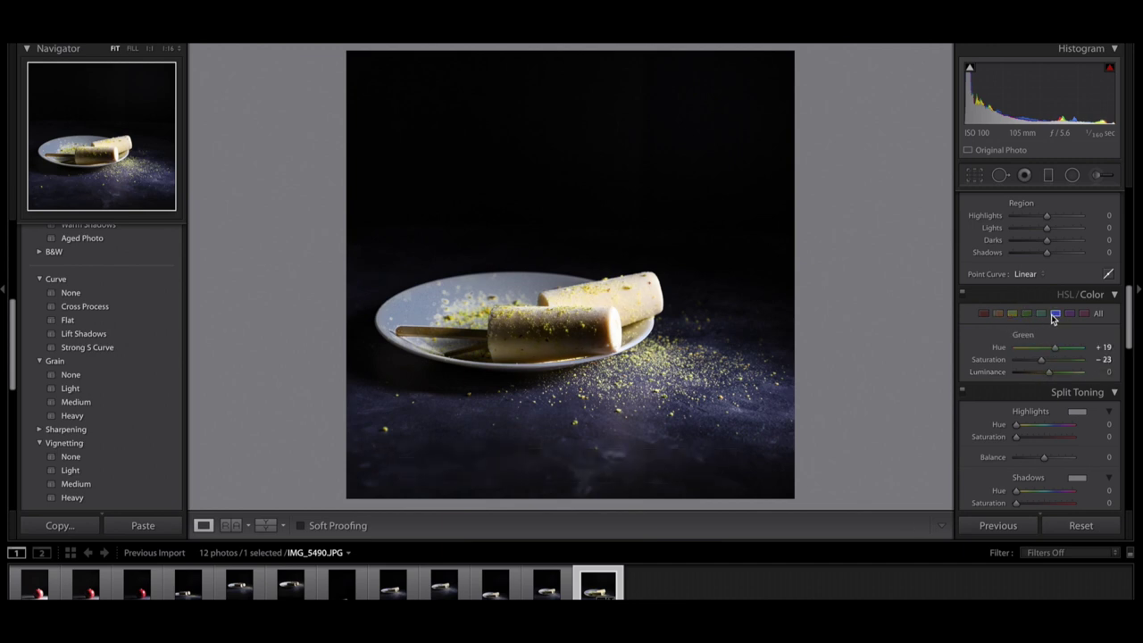
left_click(1055, 315)
left_click(1097, 314)
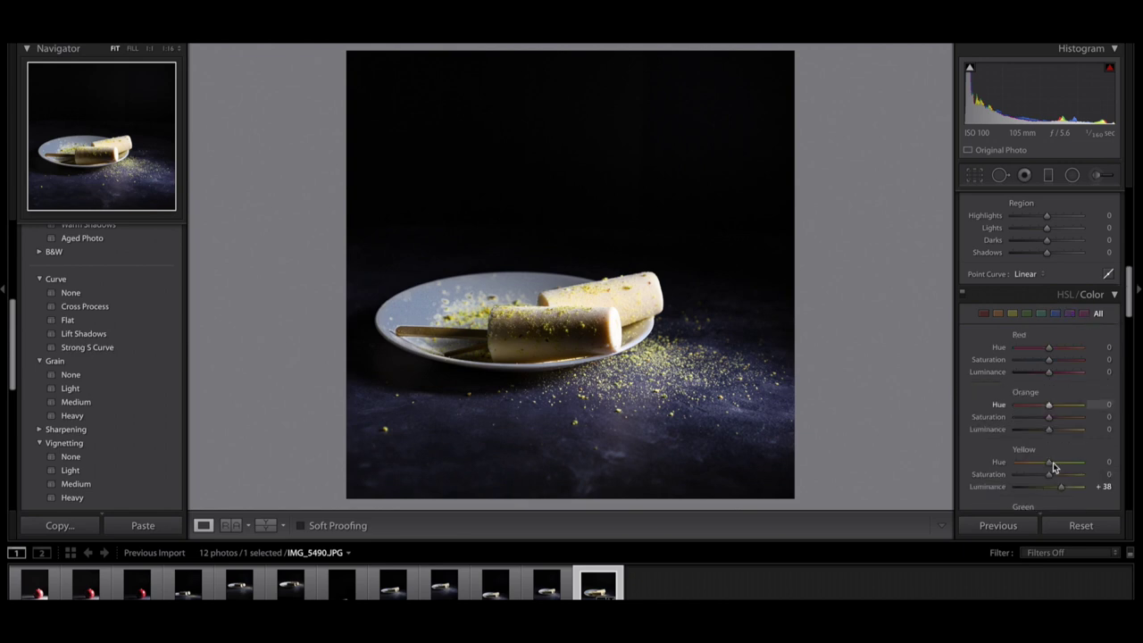
Step: Try a Sharpening Amount of 150, inspect the popsicles at 1:1, and reduce the Amount to 90
scroll(1053, 462, "down", 5)
scroll(1053, 462, "down", 5)
scroll(1051, 300, "down", 1)
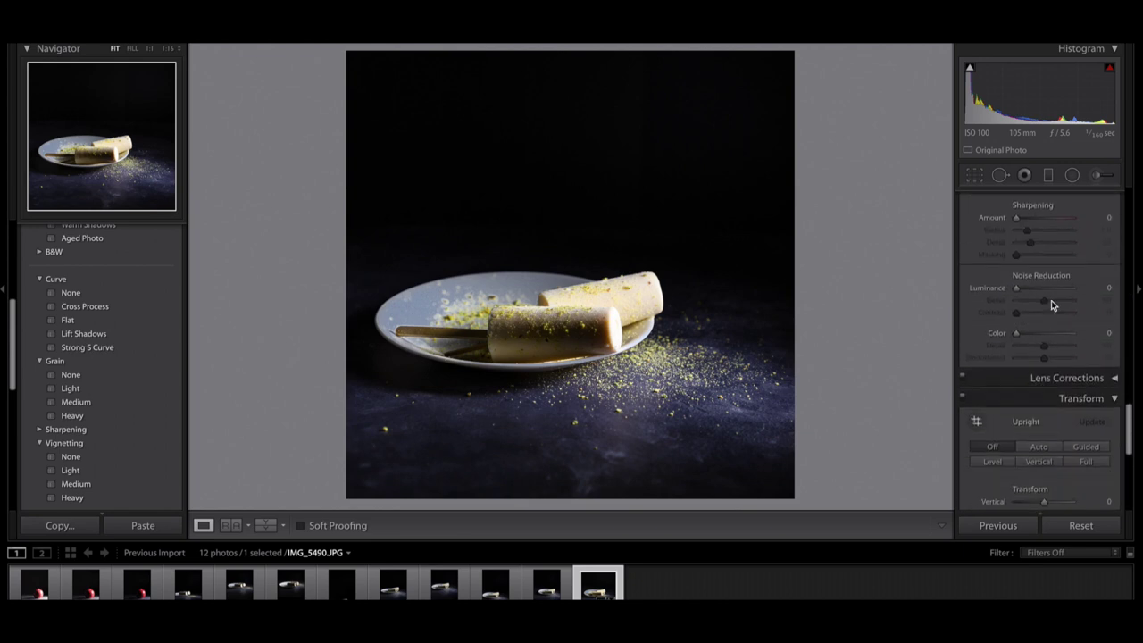
scroll(1051, 300, "up", 1)
left_click_drag(1030, 241, 1079, 250)
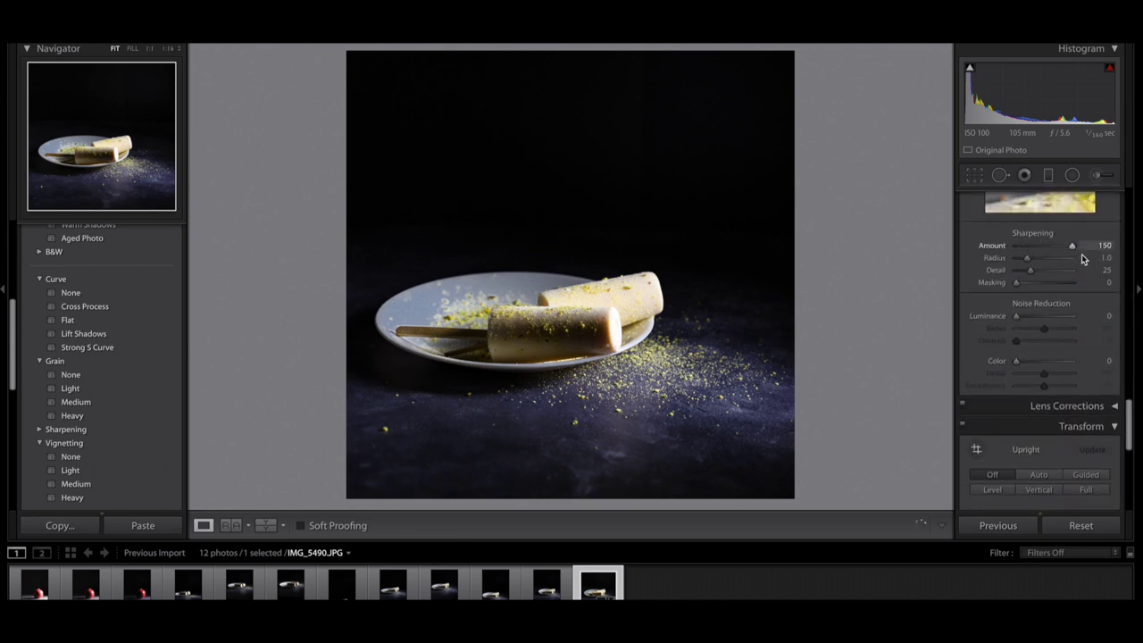
left_click(150, 49)
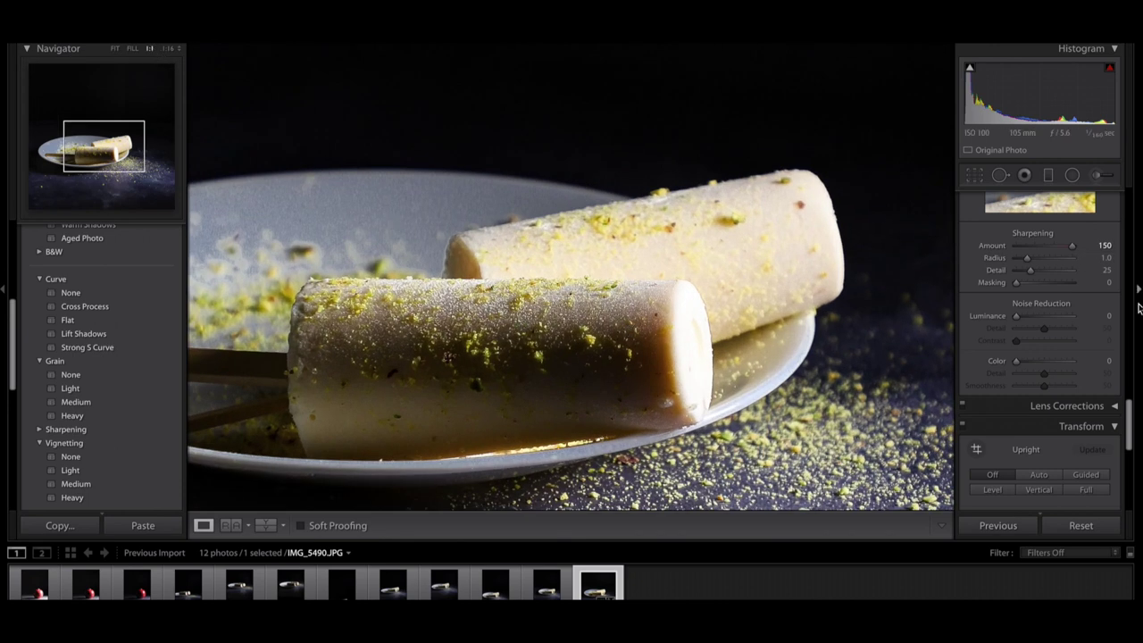
left_click_drag(1071, 245, 1050, 269)
Step: Using the grayscale sharpening previews, set Sharpening to Amount 81, Radius 2.3, Detail 45 and Masking 35
key("alt")
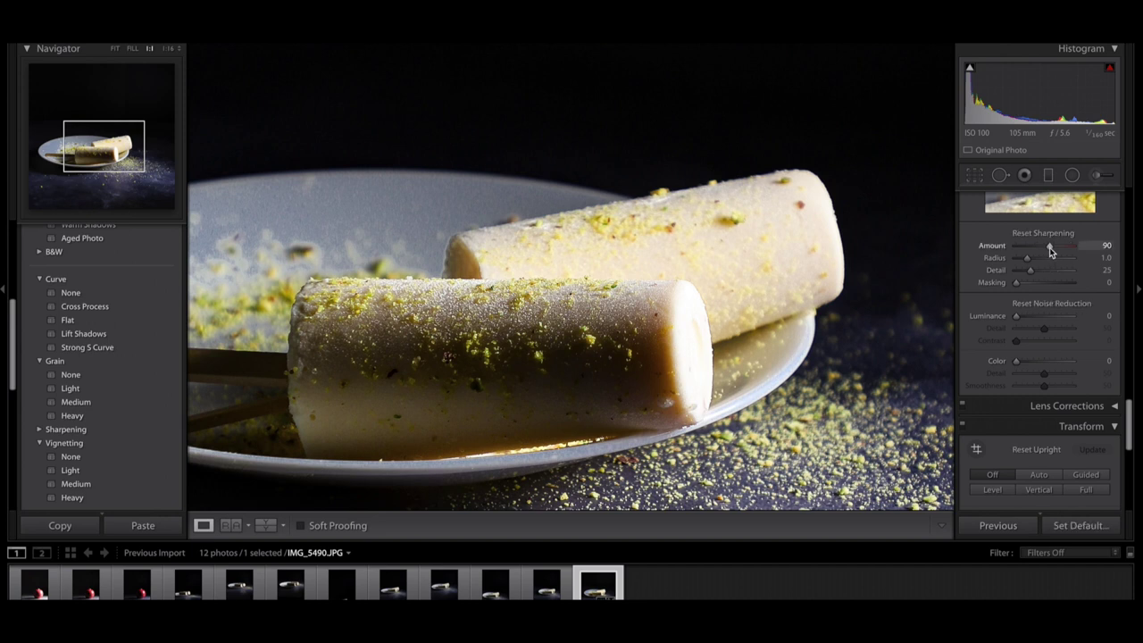
left_click_drag(1049, 247, 1037, 269)
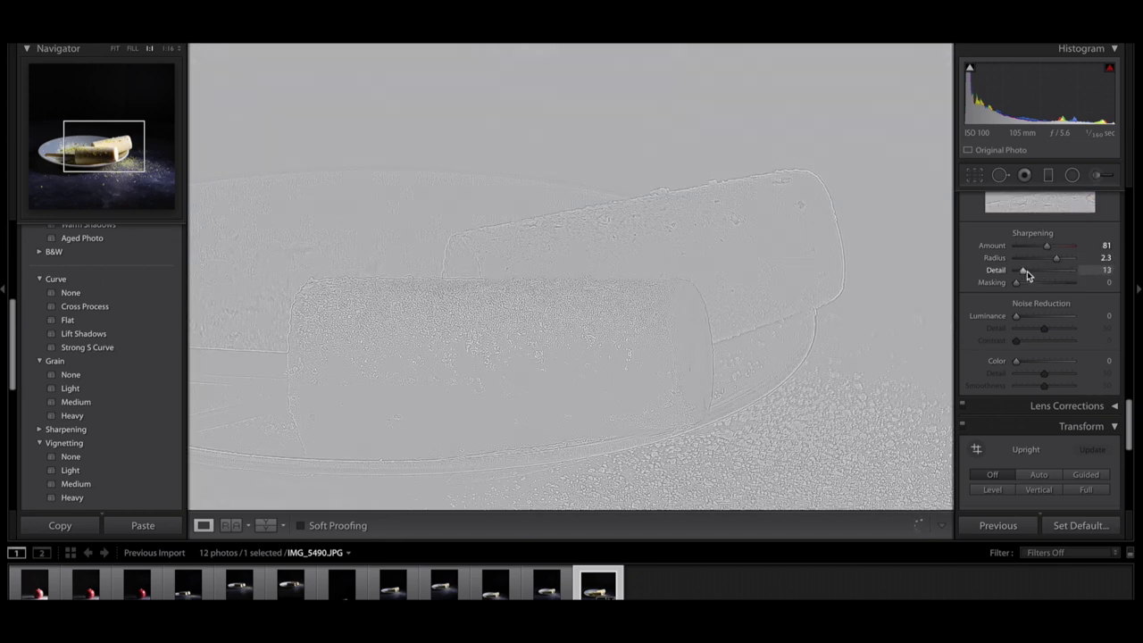
left_click_drag(1038, 274, 1035, 284)
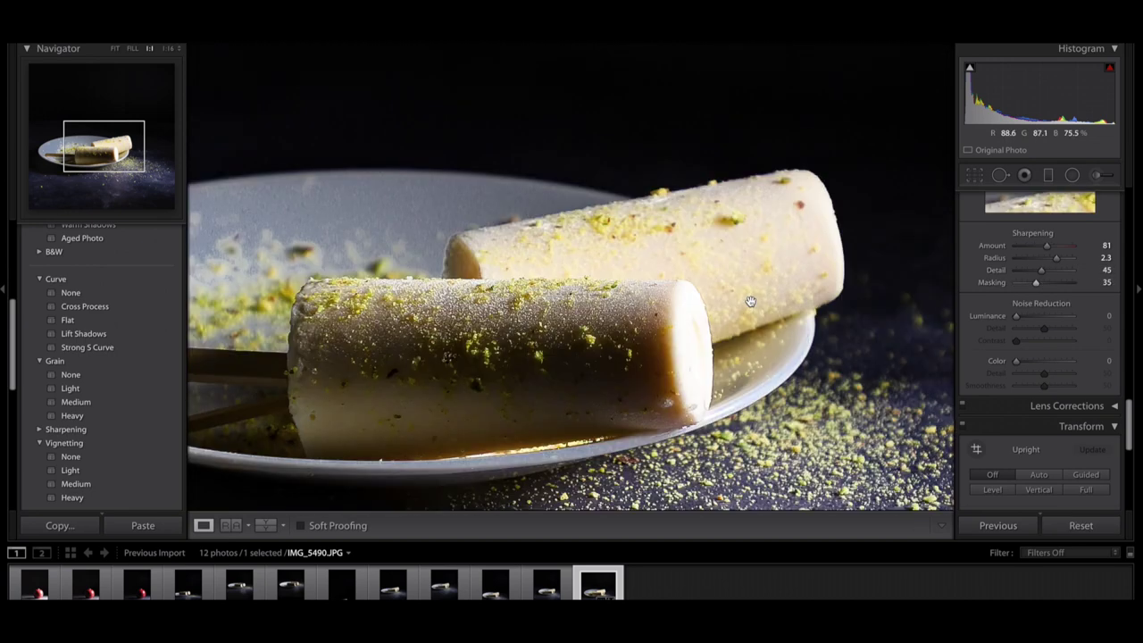
Step: Try a Noise Reduction Luminance of 100, inspect the popsicles at 1:1, and reset Luminance to 0
left_click(751, 303)
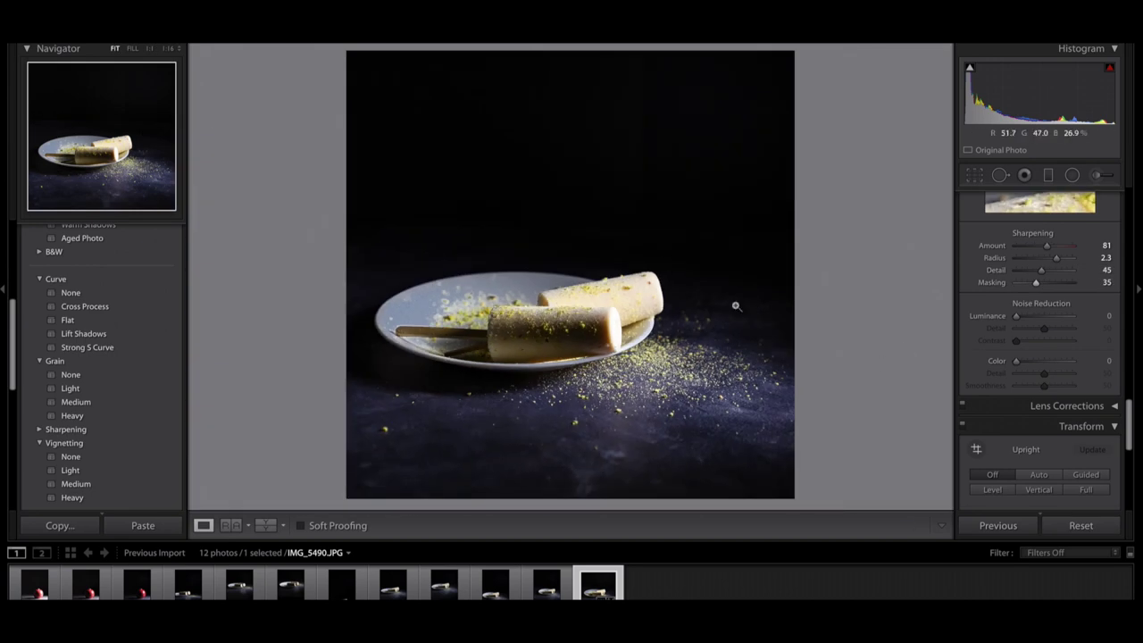
scroll(1018, 329, "down", 1)
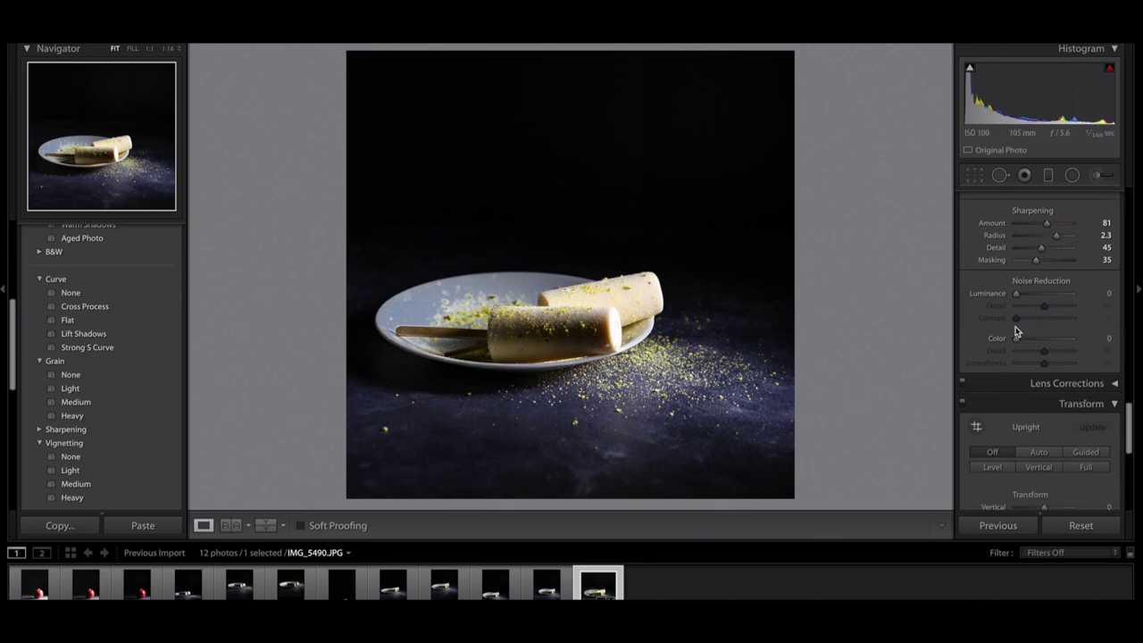
left_click(623, 318)
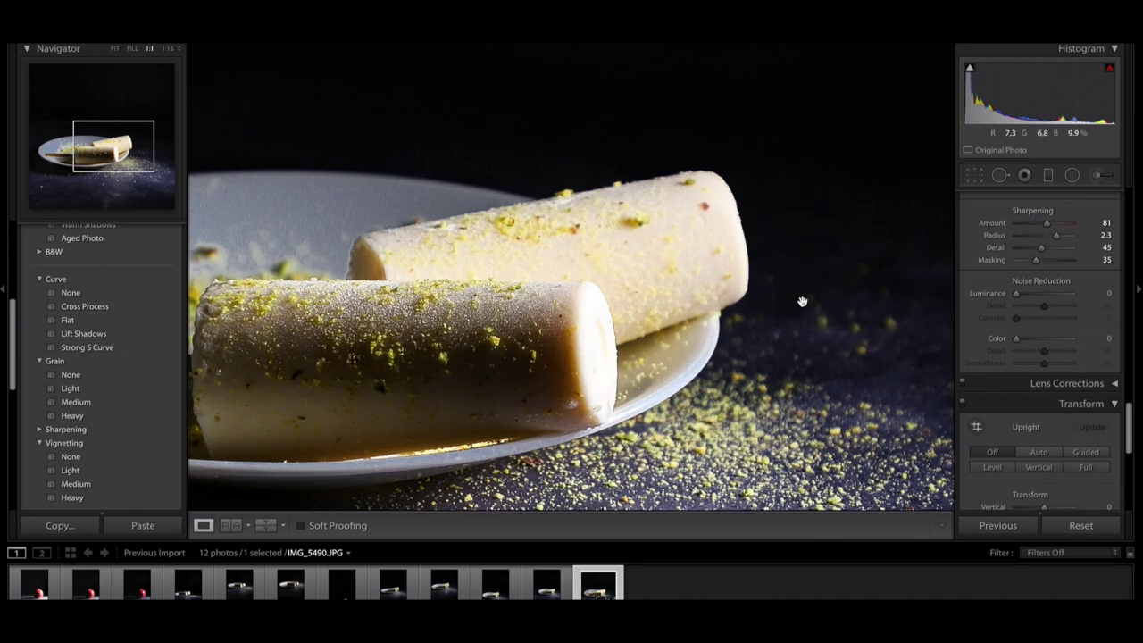
left_click_drag(1018, 294, 1090, 306)
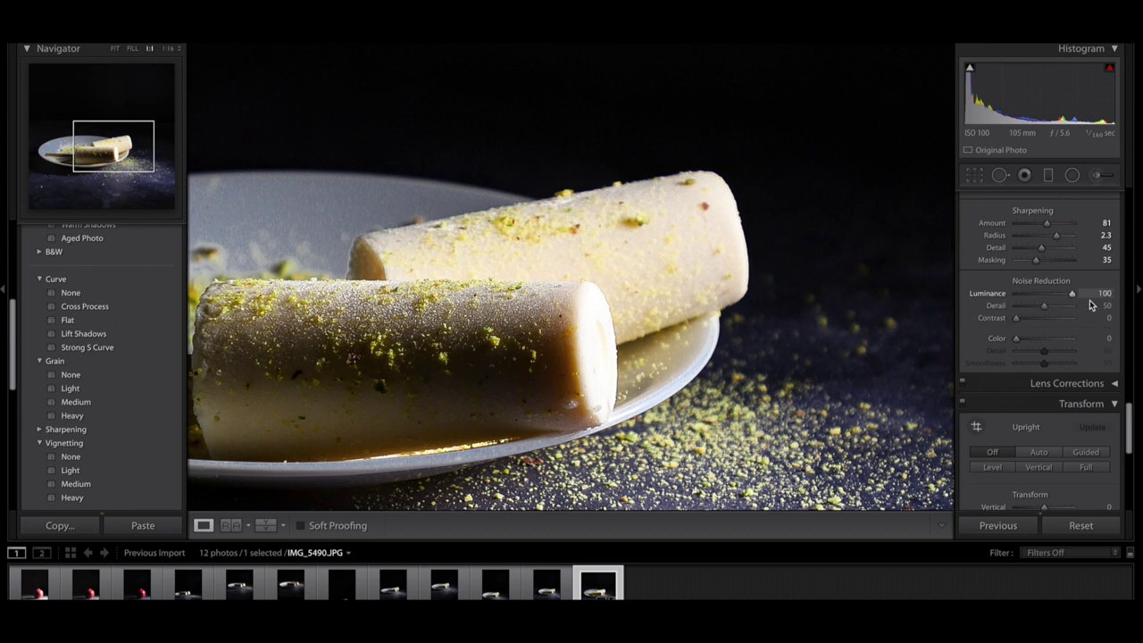
left_click(544, 315)
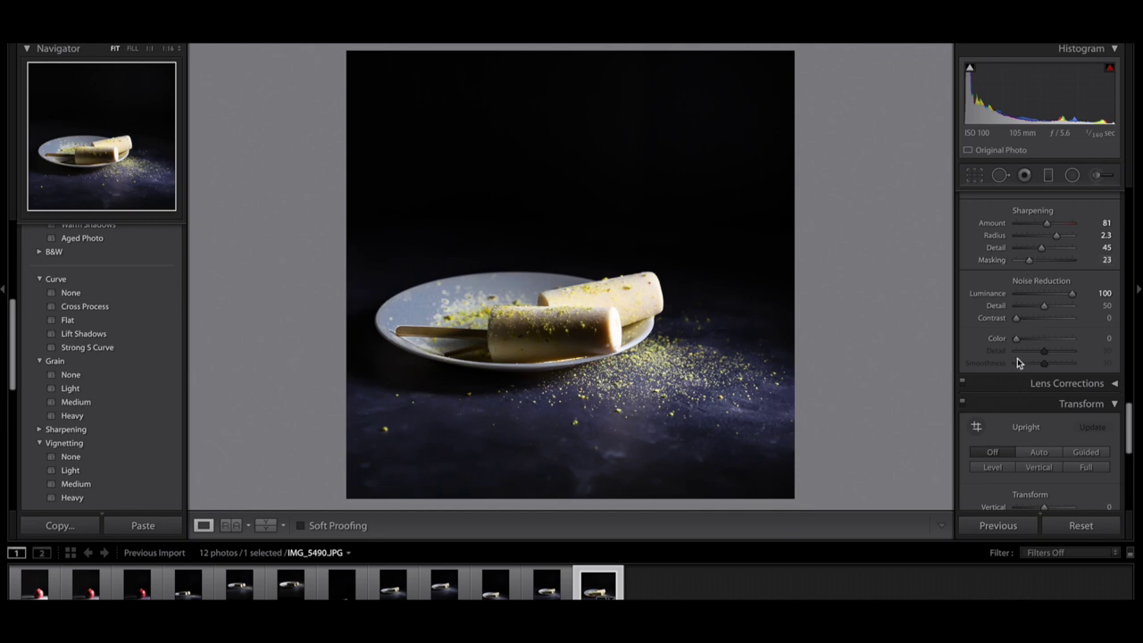
scroll(1017, 358, "down", 1)
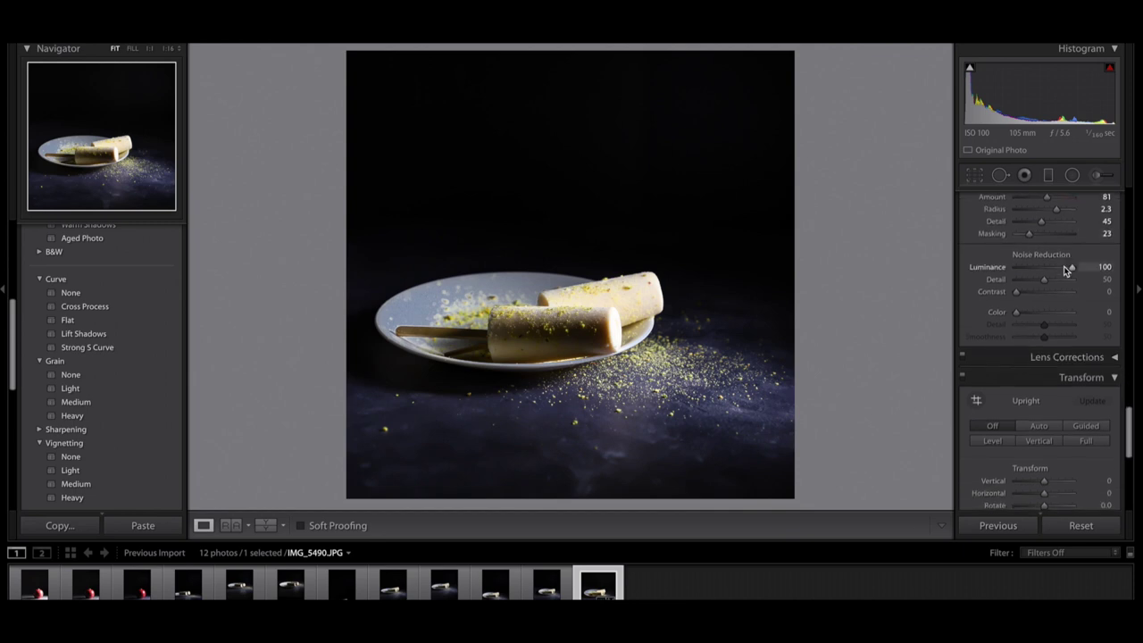
double_click(987, 267)
left_click(584, 353)
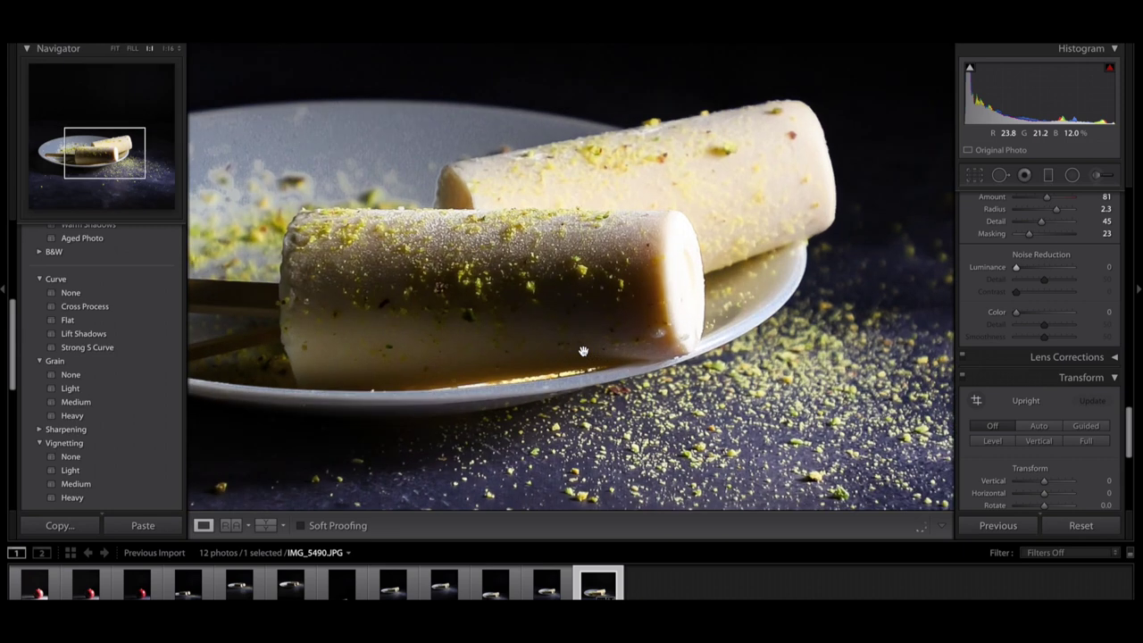
left_click(583, 353)
Step: Try a Post-Crop Vignetting Amount of -88 and undo it
scroll(1104, 378, "down", 5)
scroll(1035, 378, "down", 4)
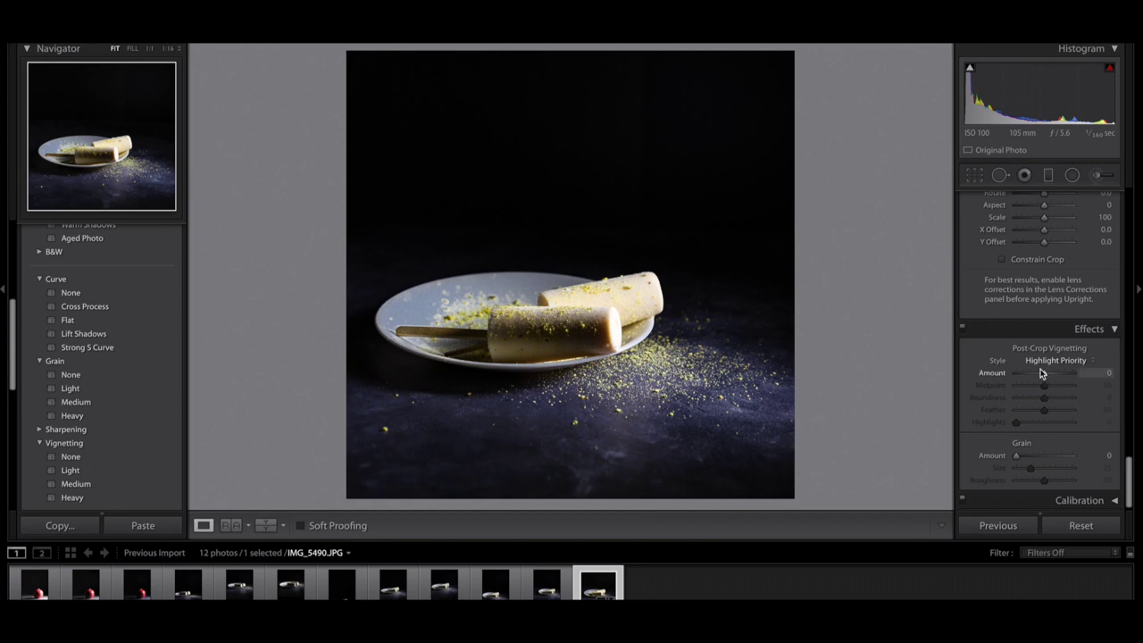
left_click_drag(1040, 374, 994, 379)
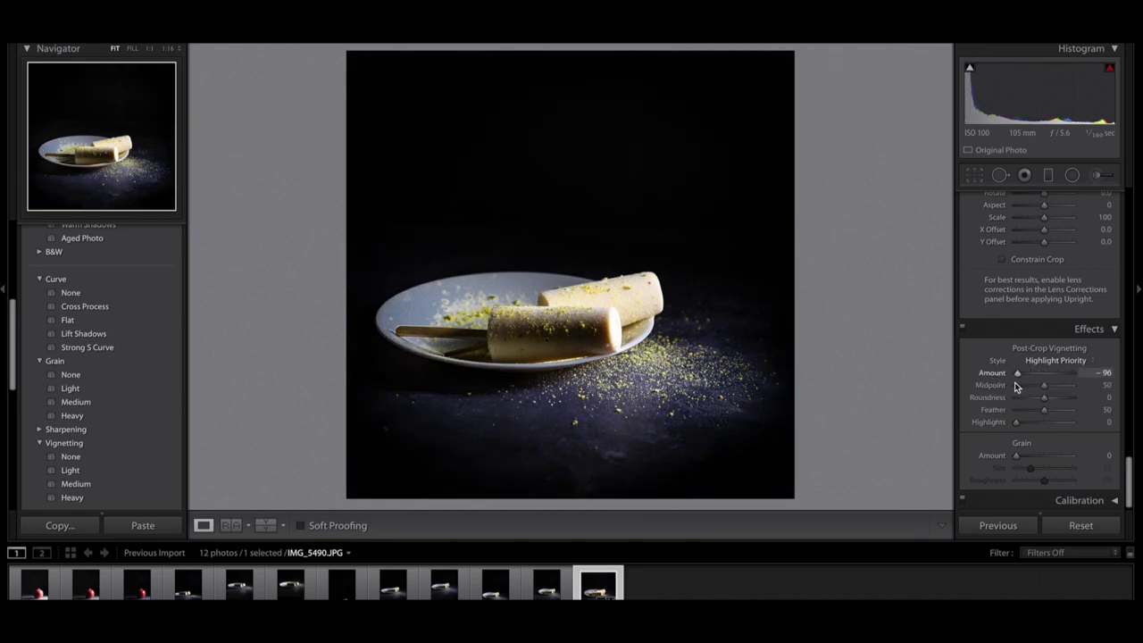
key("ctrl+z")
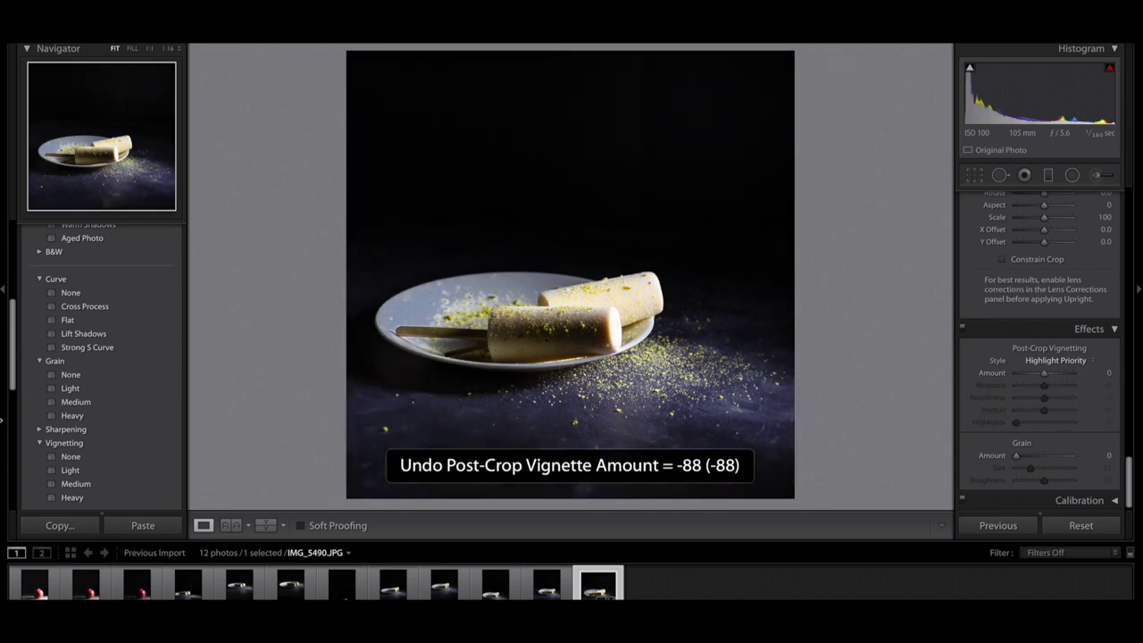
Step: Apply the Heavy Vignetting preset to the photo and inspect the popsicles up close
scroll(68, 467, "down", 3)
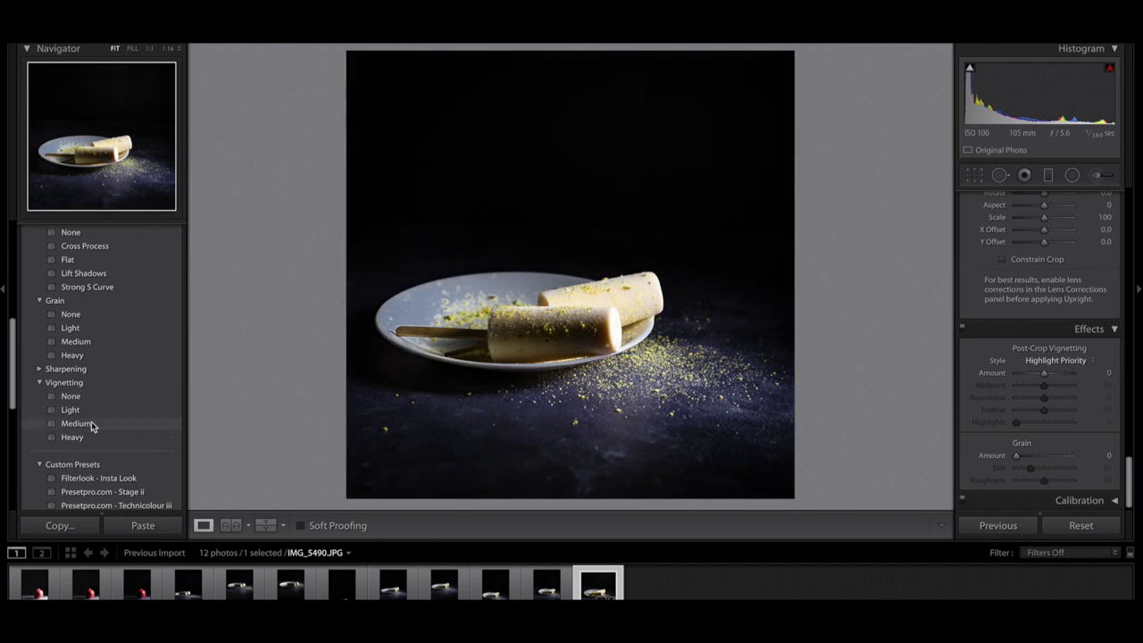
left_click(93, 439)
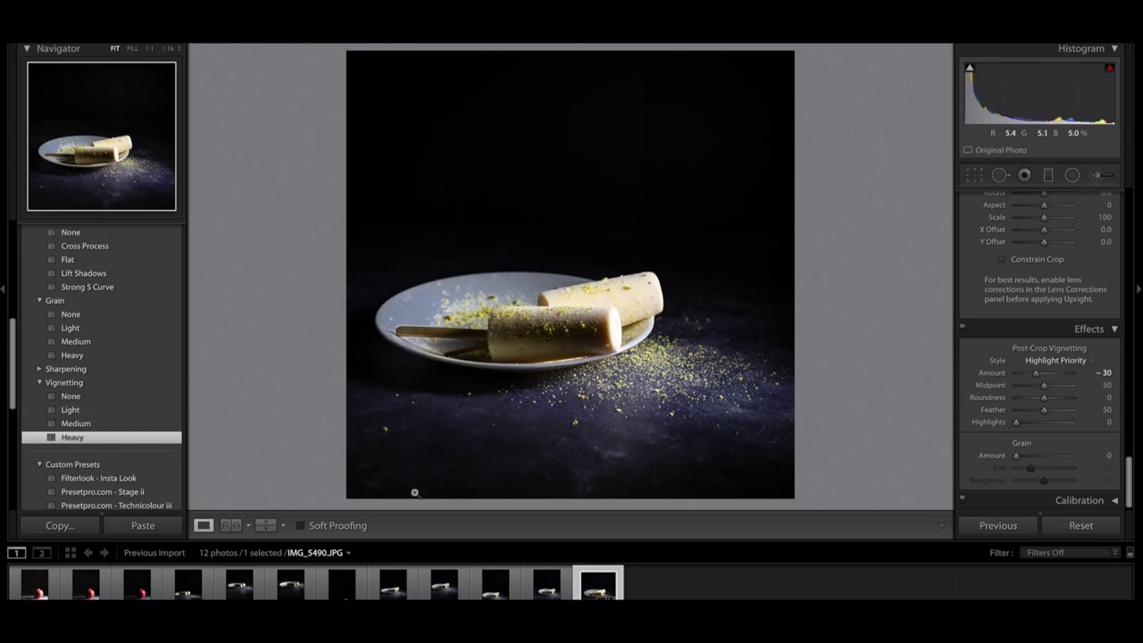
scroll(1103, 393, "down", 1)
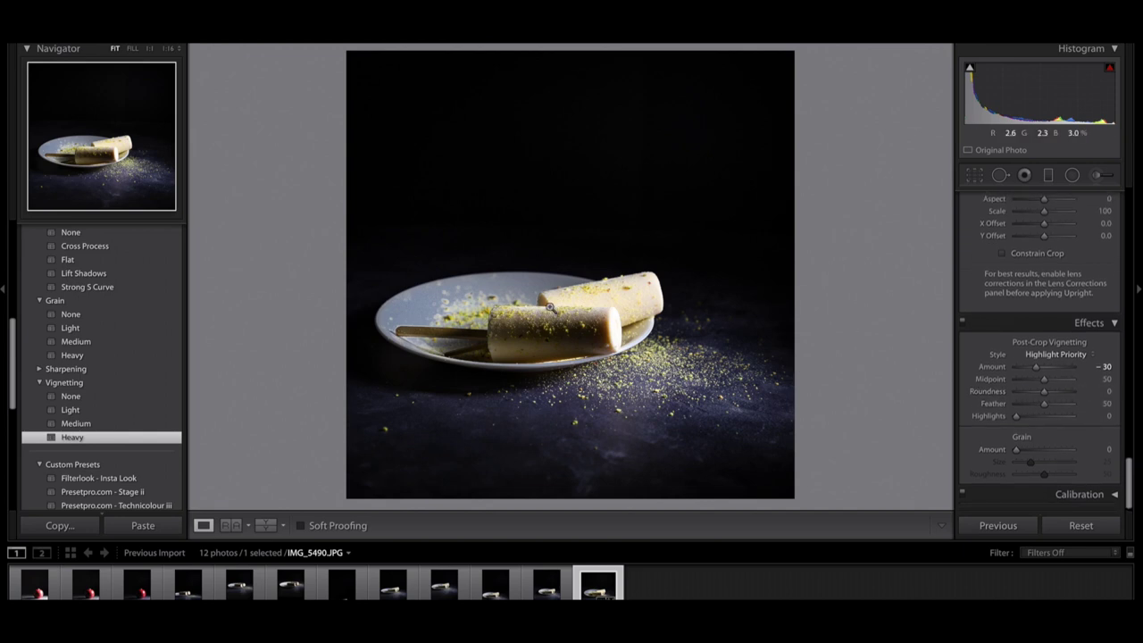
left_click(545, 309)
left_click(536, 309)
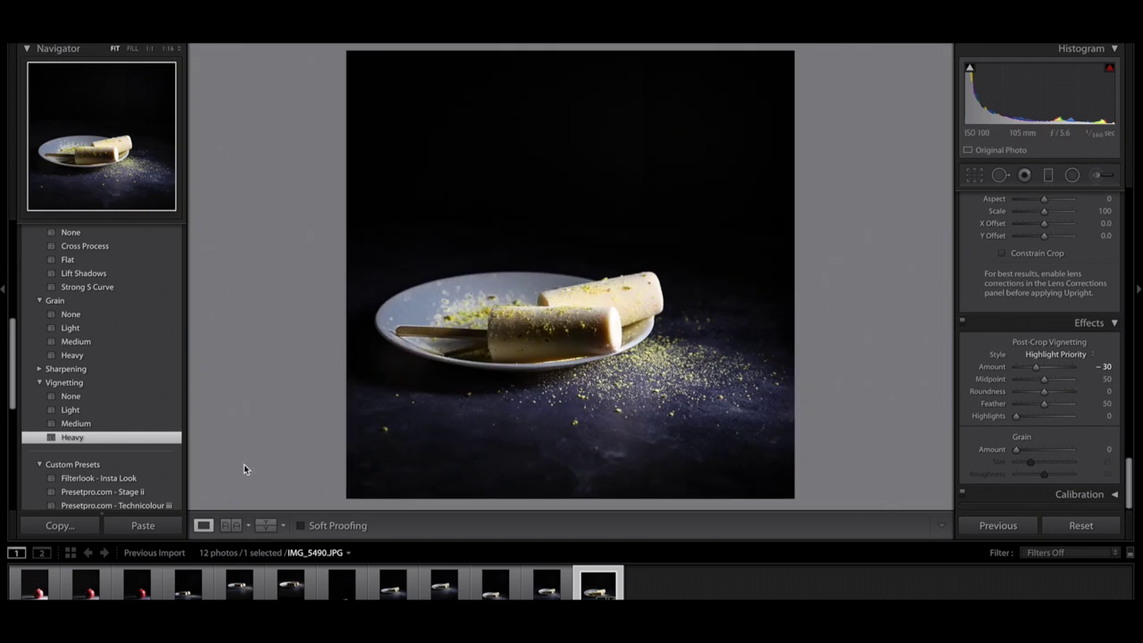
Step: Compare the original and edited photo side by side, checking the popsicle detail at 1:1 and in the full view
left_click(265, 525)
left_click(282, 525)
left_click(310, 539)
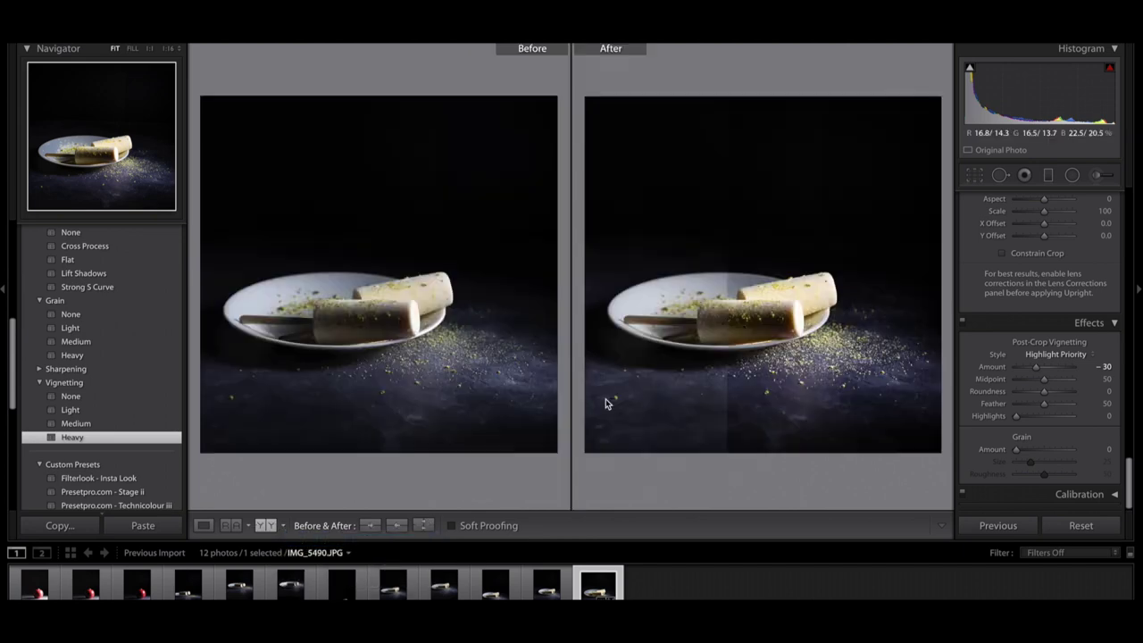
left_click(332, 327)
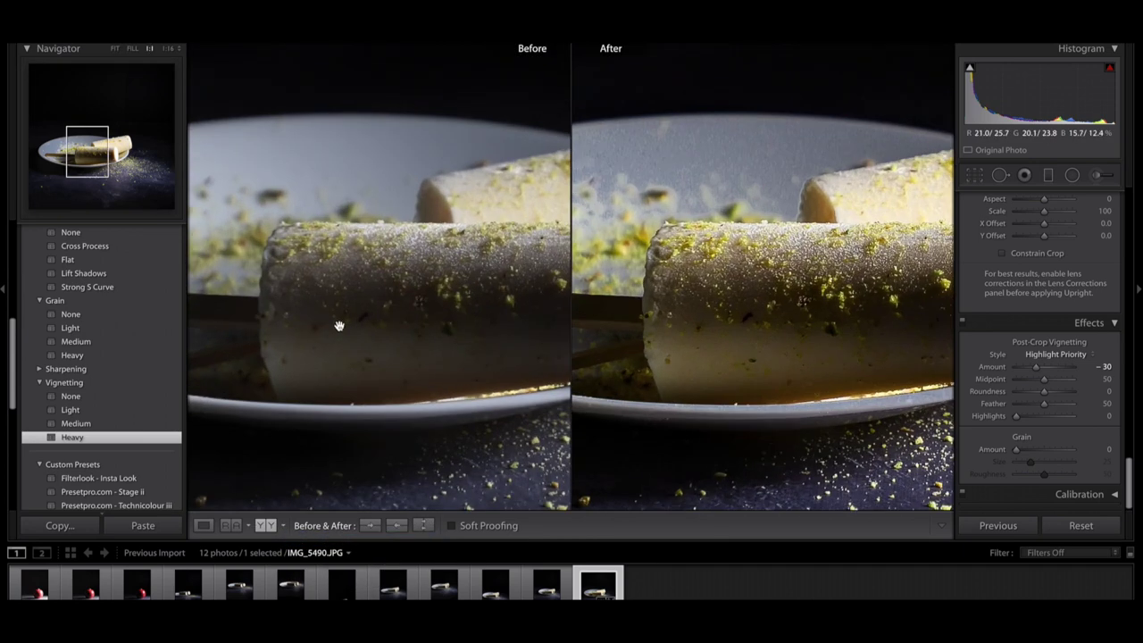
left_click(395, 339)
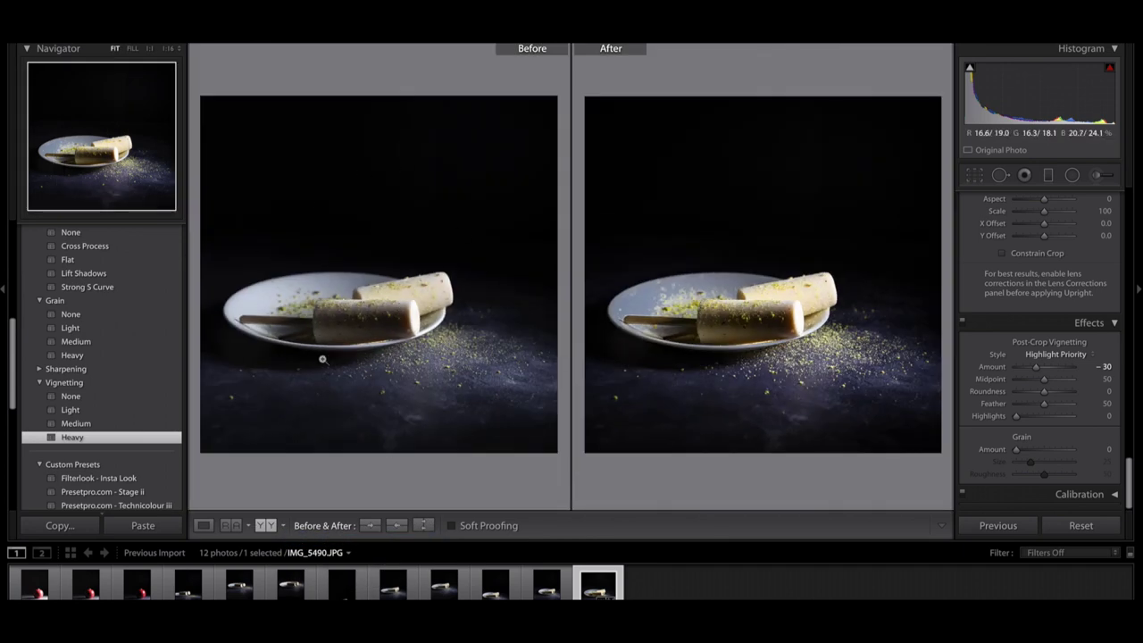